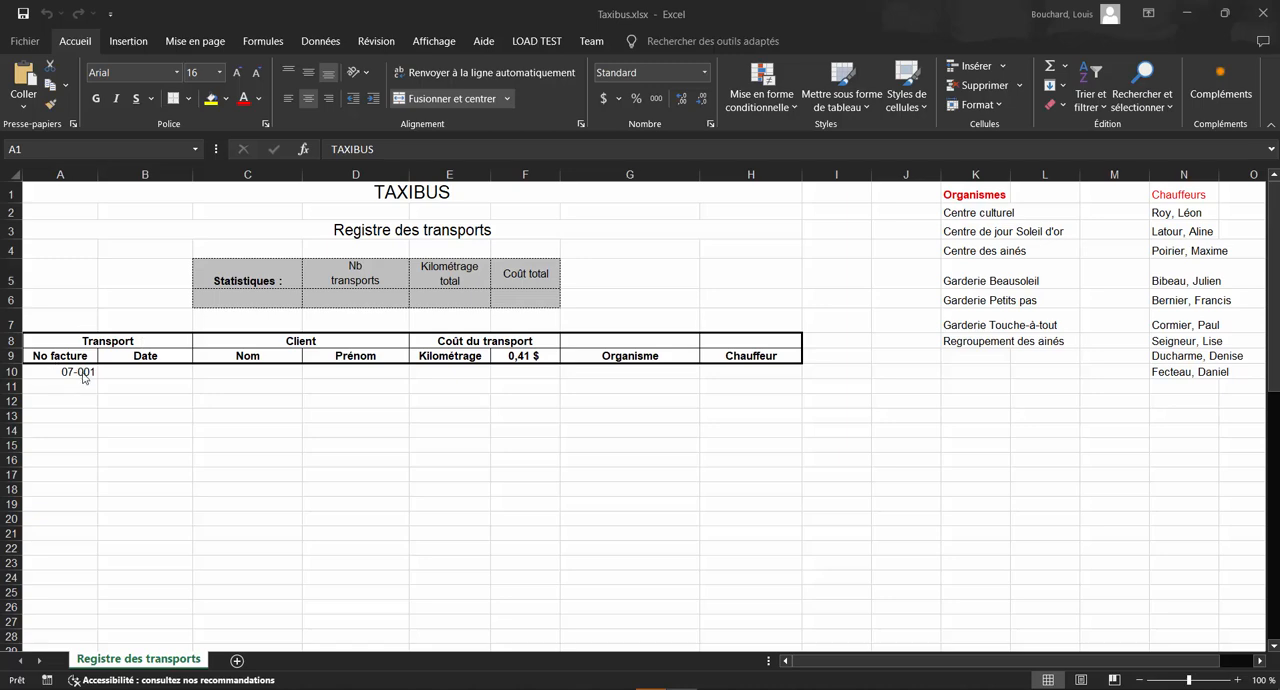
# Step: Fill the invoice number series from A10 down to A31, from 07-001 through 07-022
pyautogui.click(84, 376)
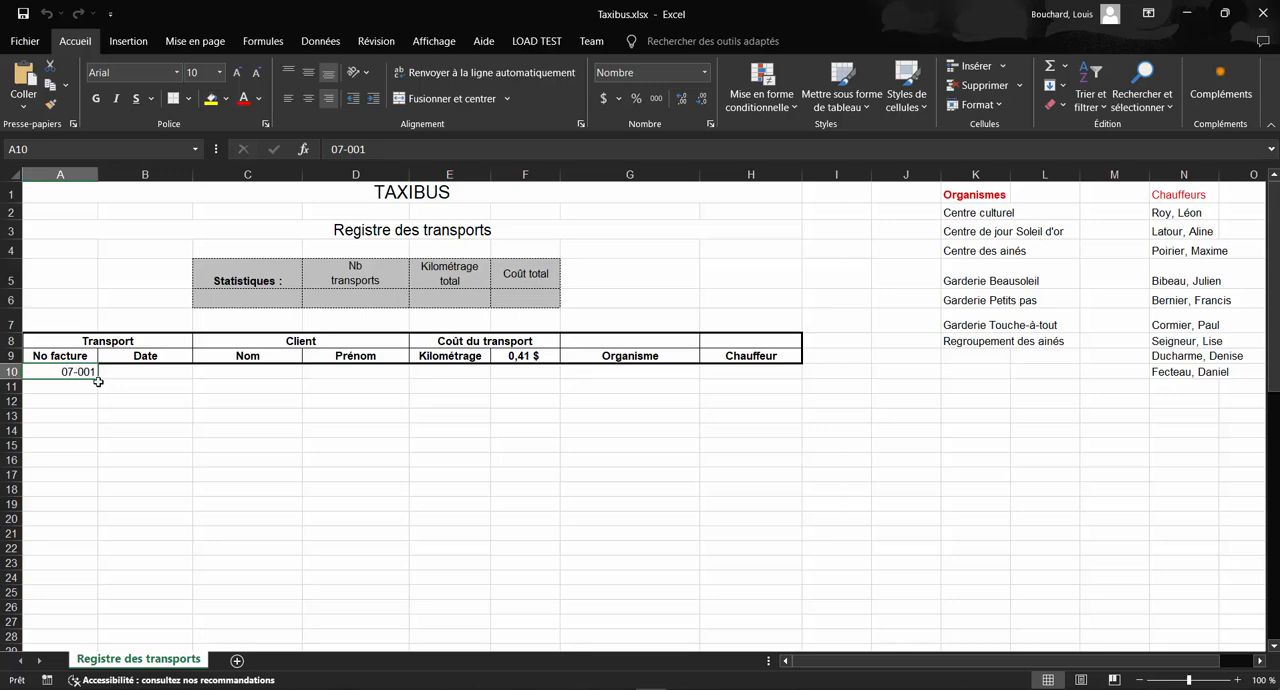
pyautogui.moveTo(99, 378); pyautogui.dragTo(118, 624)
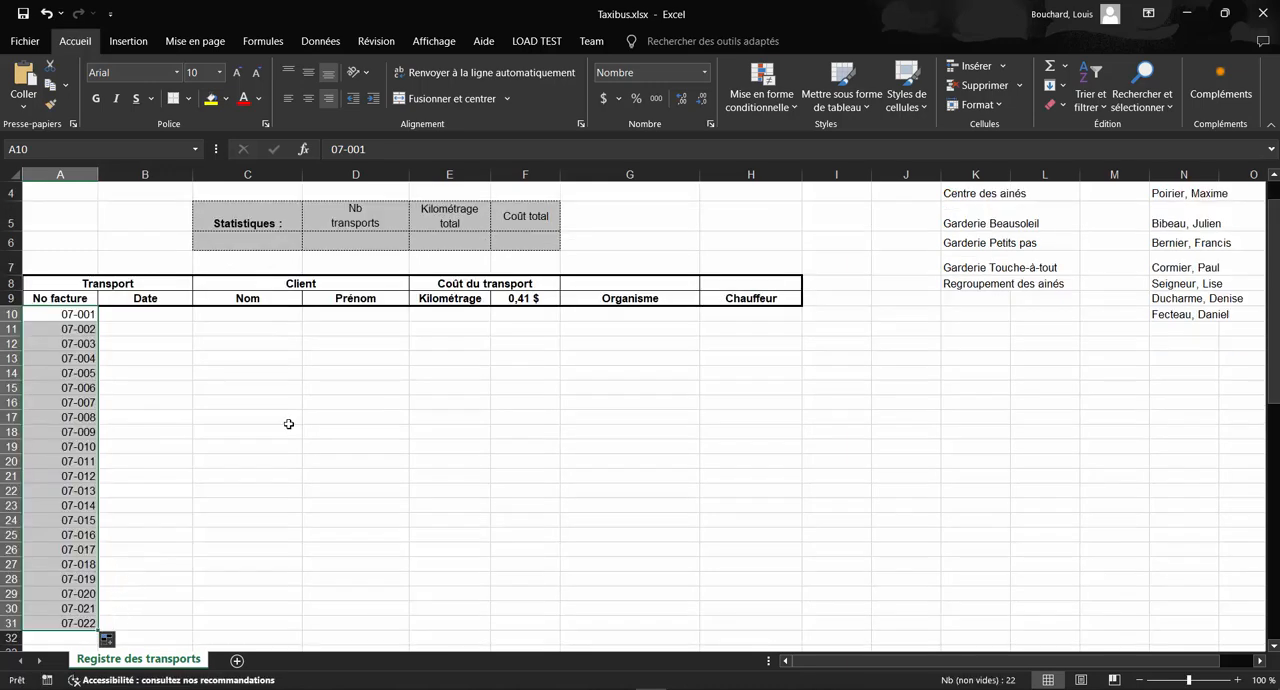
# Step: Set data validation on cell E10 under Kilométrage to allow only whole numbers (Nombre entier) greater than (supérieure à) 5
pyautogui.click(436, 176)
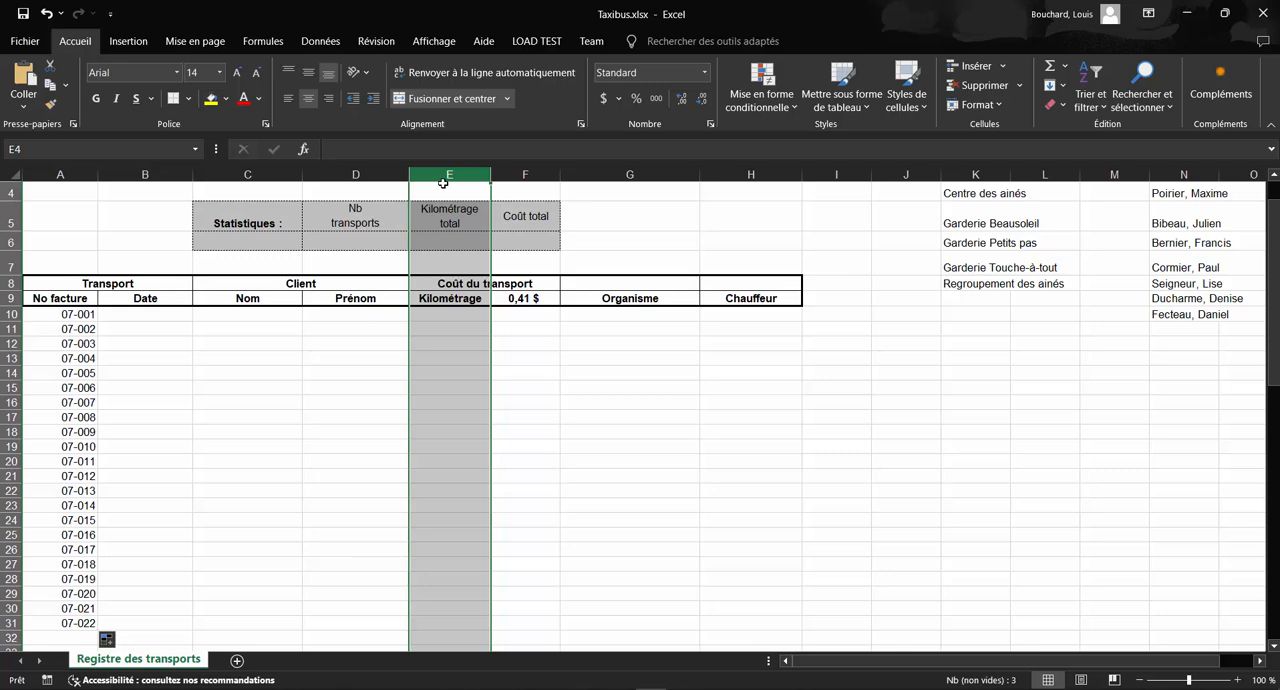
pyautogui.click(467, 312)
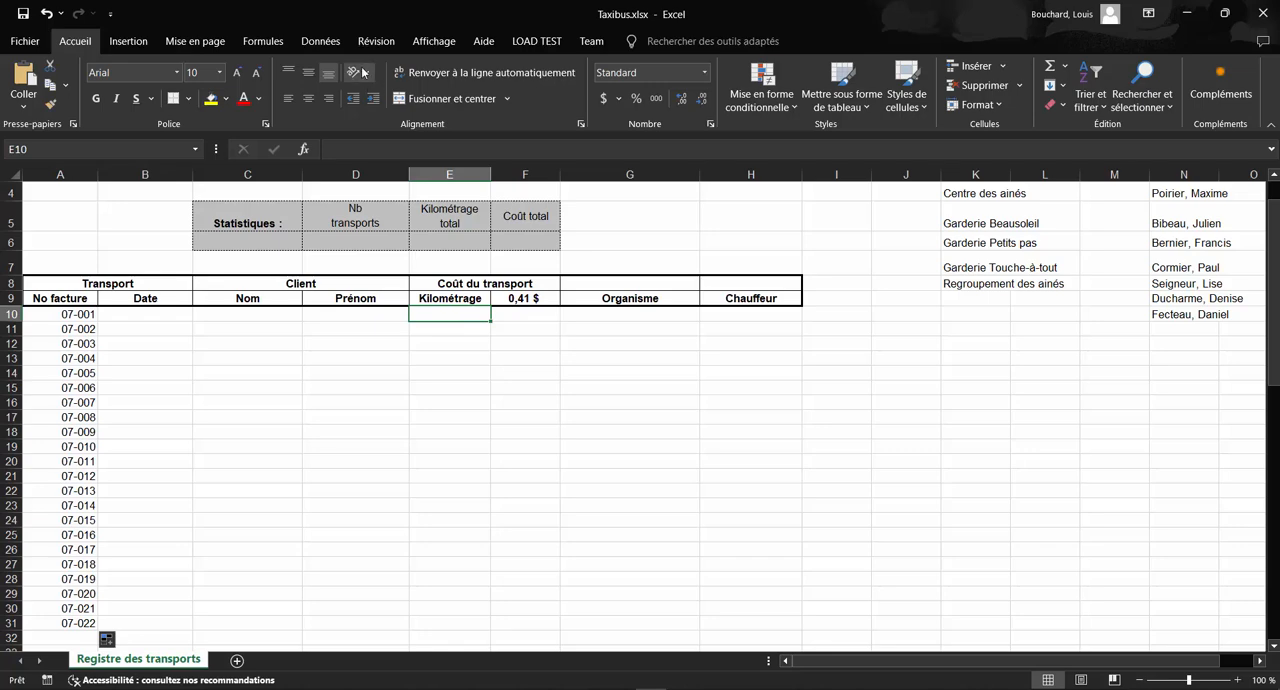
pyautogui.click(326, 42)
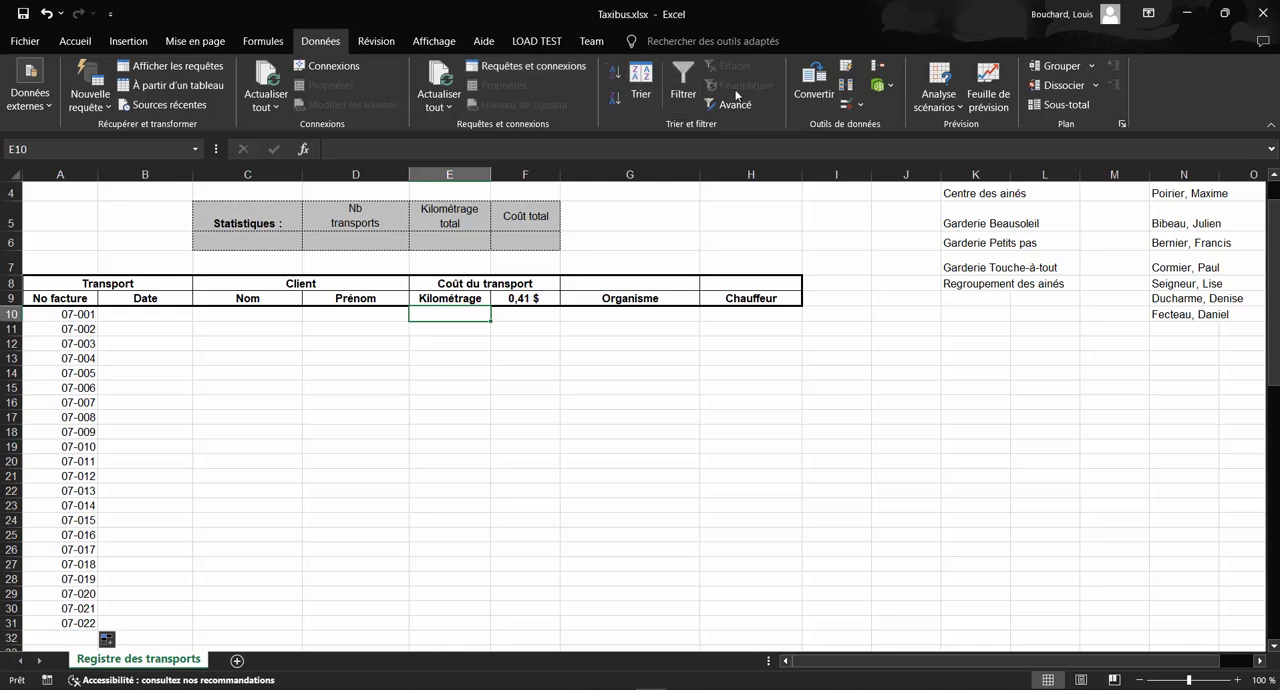
pyautogui.click(857, 106)
pyautogui.click(875, 126)
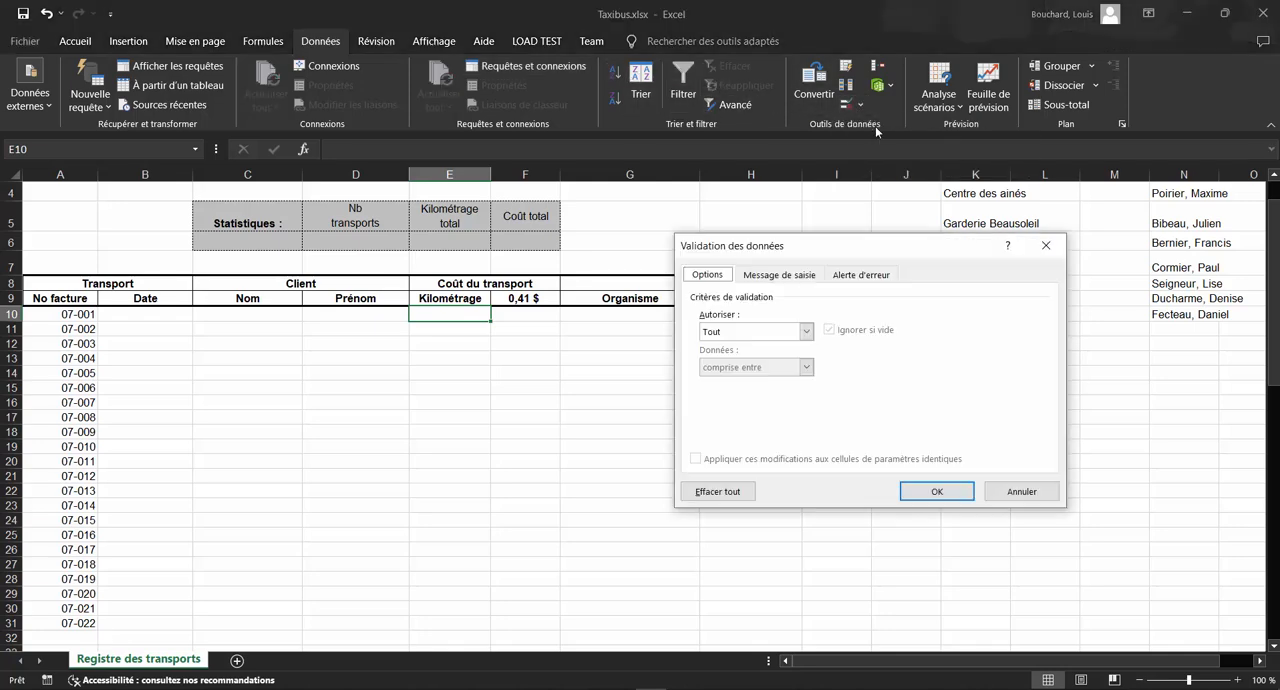
pyautogui.click(806, 333)
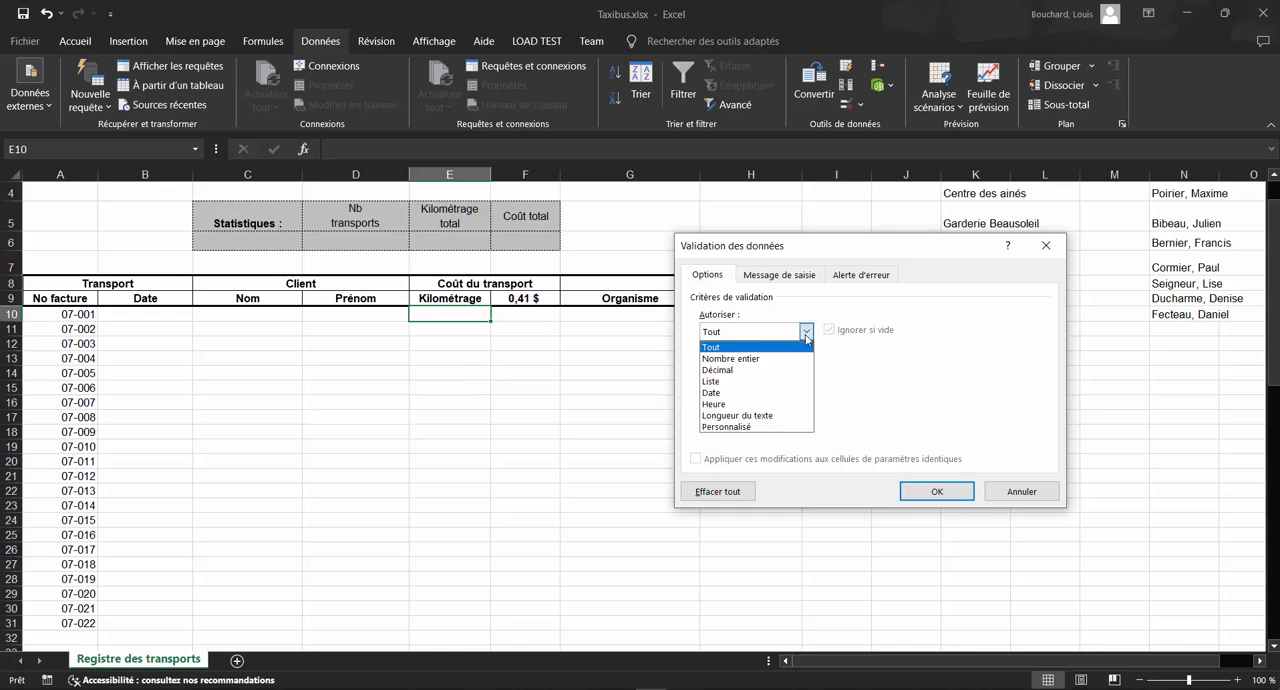
pyautogui.click(785, 359)
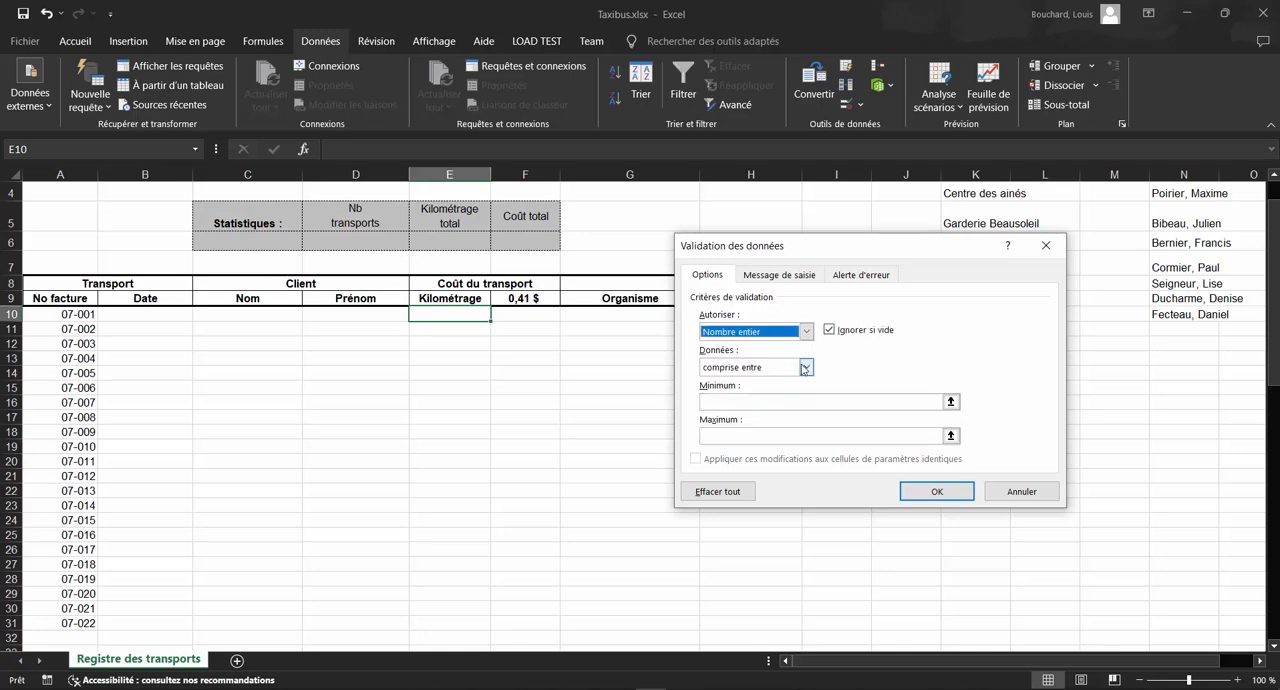
pyautogui.click(806, 368)
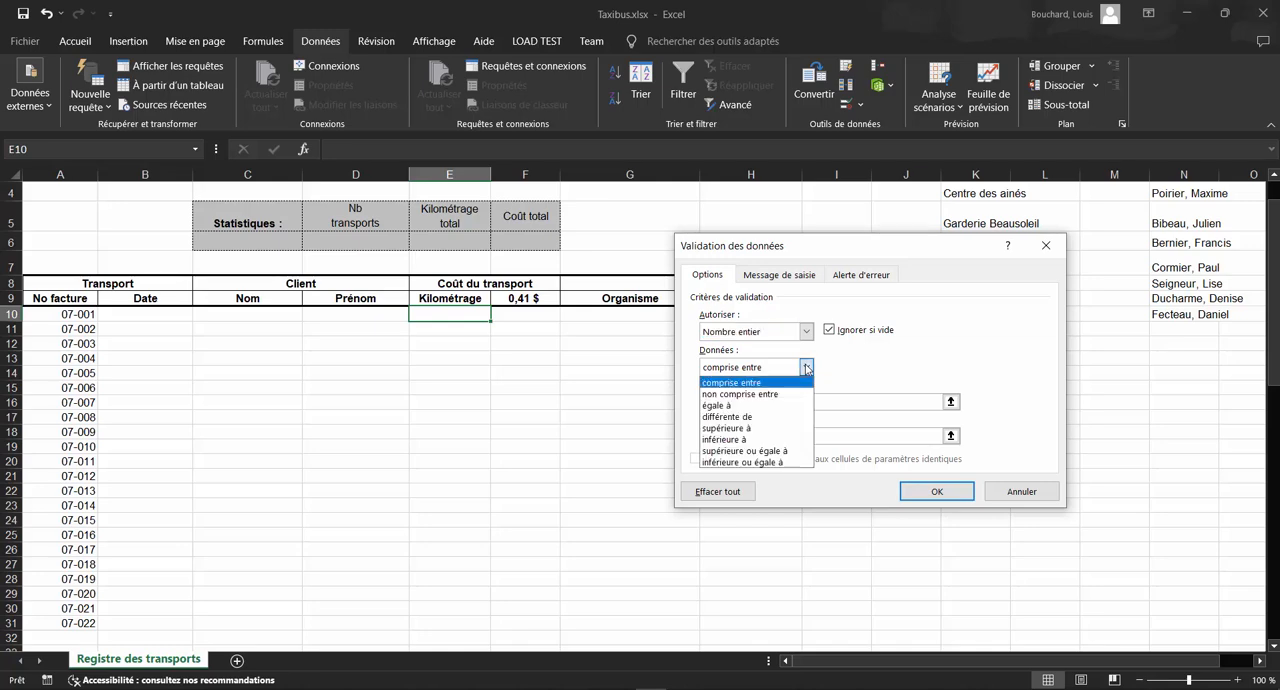
pyautogui.click(740, 428)
pyautogui.click(726, 400)
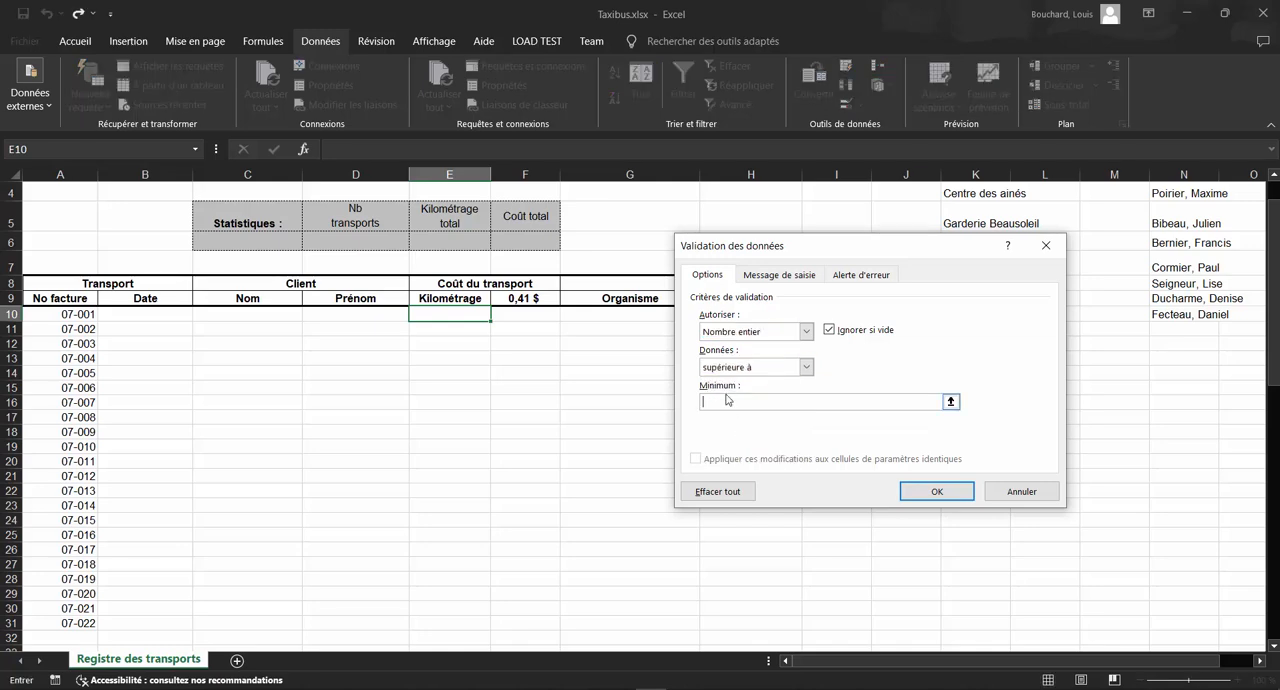
pyautogui.write('5')
# Step: Give the validation an input message titled "Attention" with the text "Entres un nombre supérieur à 5"
pyautogui.click(804, 275)
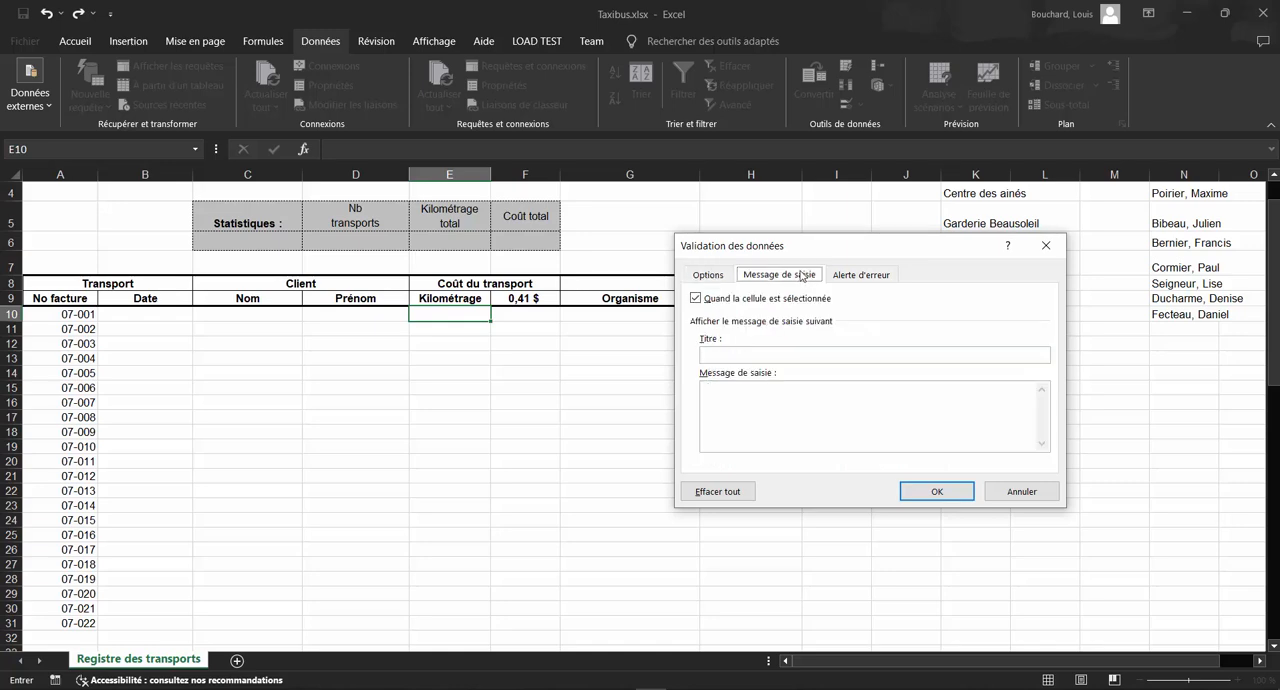
pyautogui.click(722, 354)
pyautogui.write('ATT')
pyautogui.press('BackSpace')
pyautogui.press('BackSpace')
pyautogui.write('ttention')
pyautogui.press('Tab')
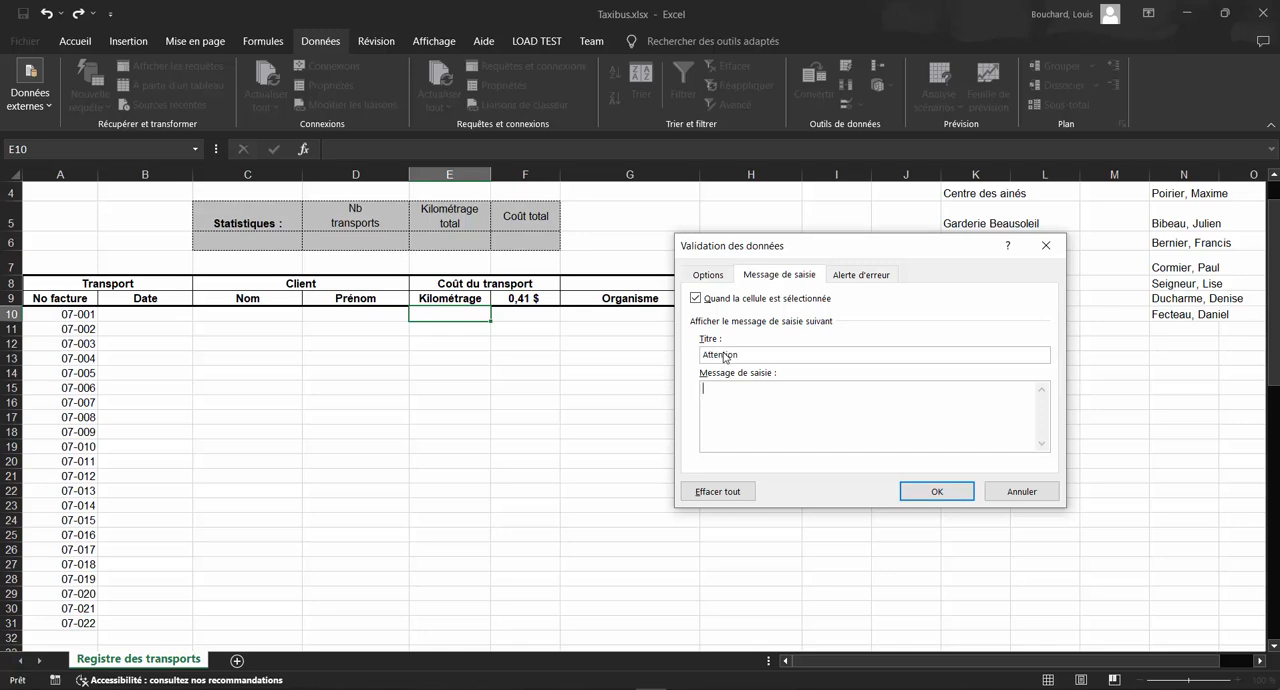
pyautogui.write('Entres un nombre supérieur à 5')
# Step: Add a Stop error alert titled "DOH!" reading "Un minimum de 5 km est alloué même si le transport réel est moindre" and apply the validation
pyautogui.click(861, 275)
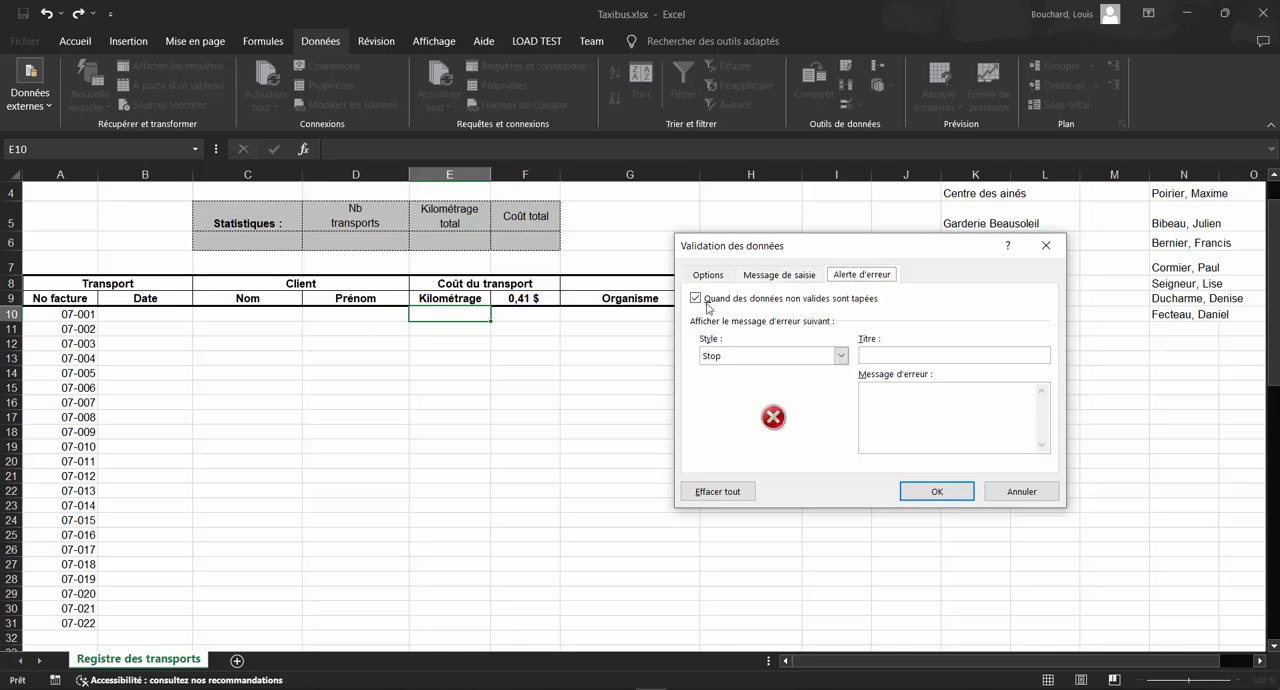
pyautogui.click(788, 356)
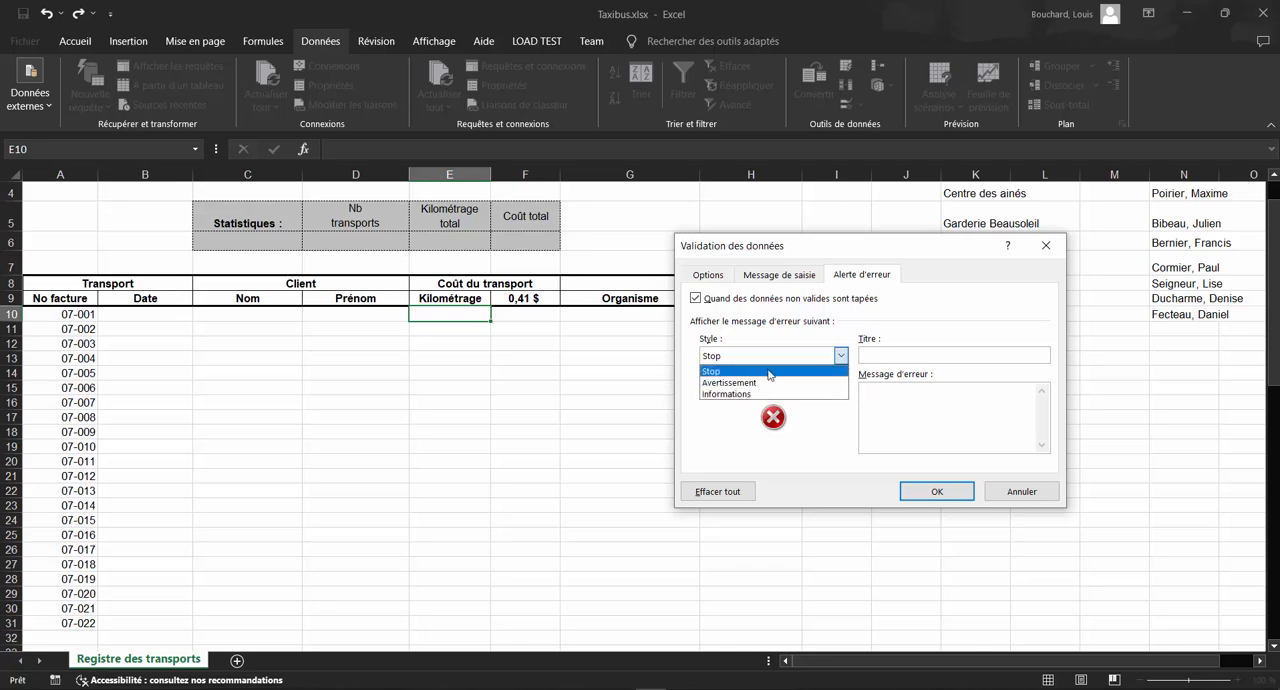
pyautogui.click(768, 372)
pyautogui.click(887, 357)
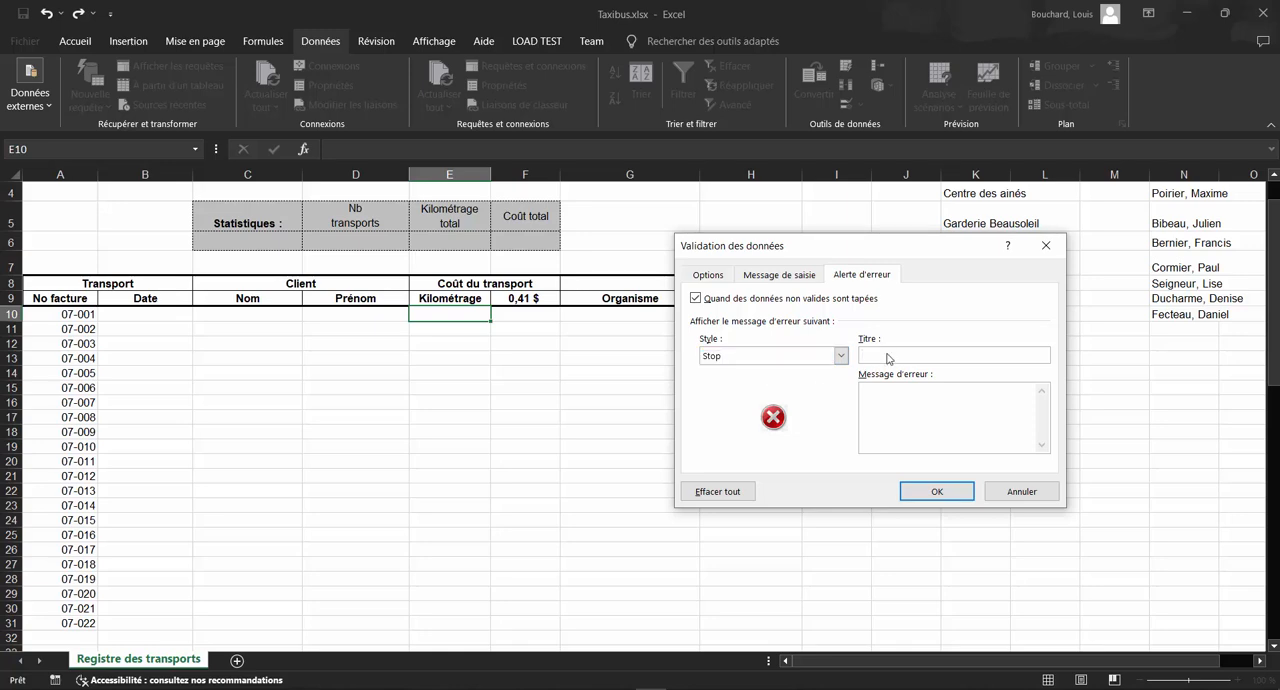
pyautogui.click(924, 404)
pyautogui.write('Un minimum de 5 km est alloué même si le transport réel est moindre')
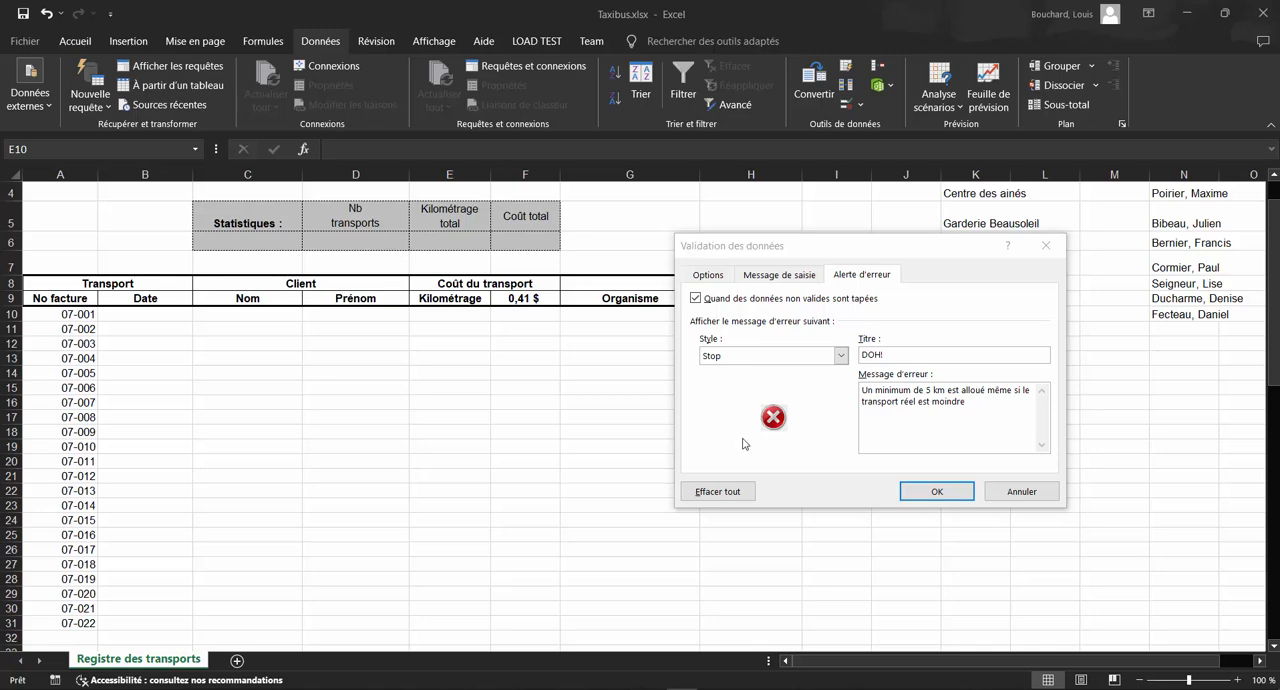
pyautogui.click(928, 490)
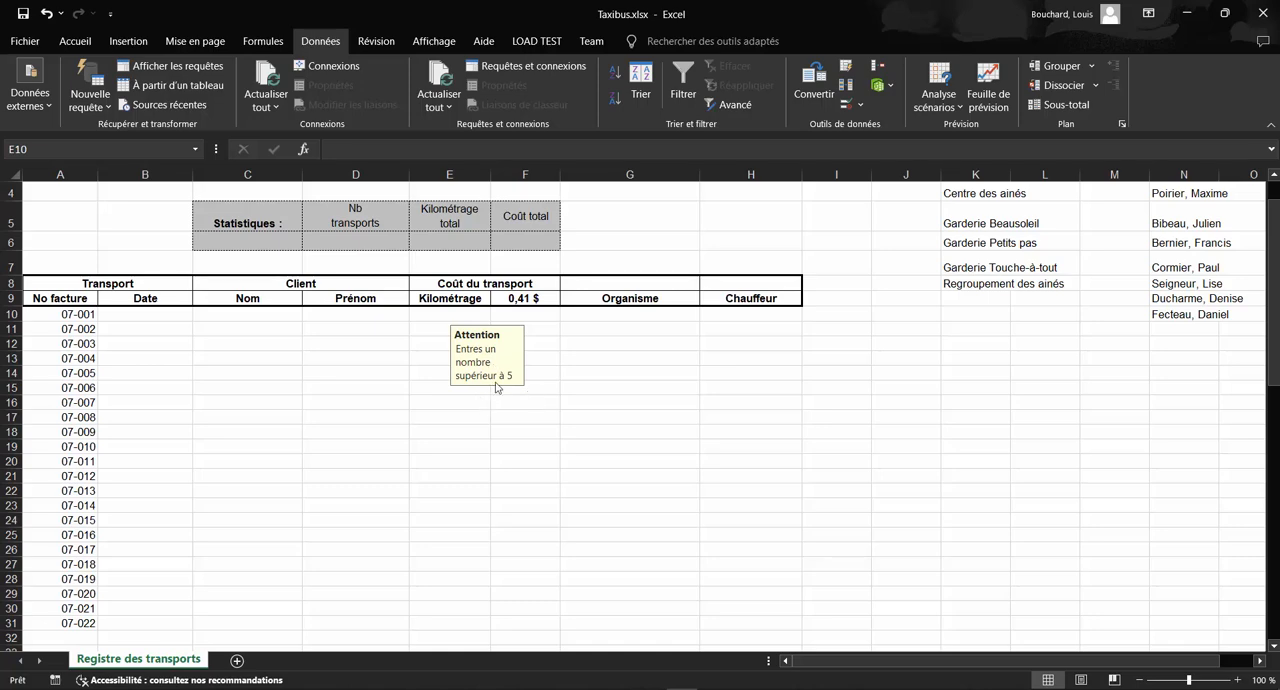
# Step: Test the validation rule in E10 with the values 6 and 5, and clear the cell
pyautogui.doubleClick(460, 316)
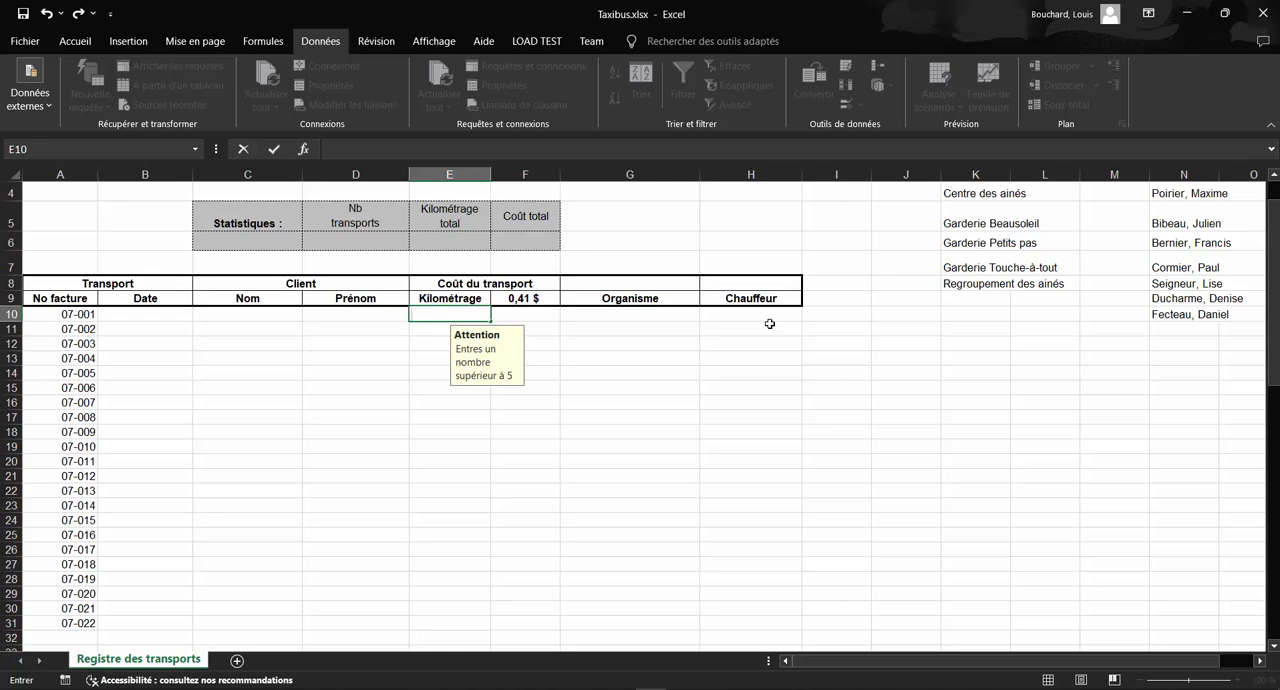
pyautogui.write('6')
pyautogui.press('Return')
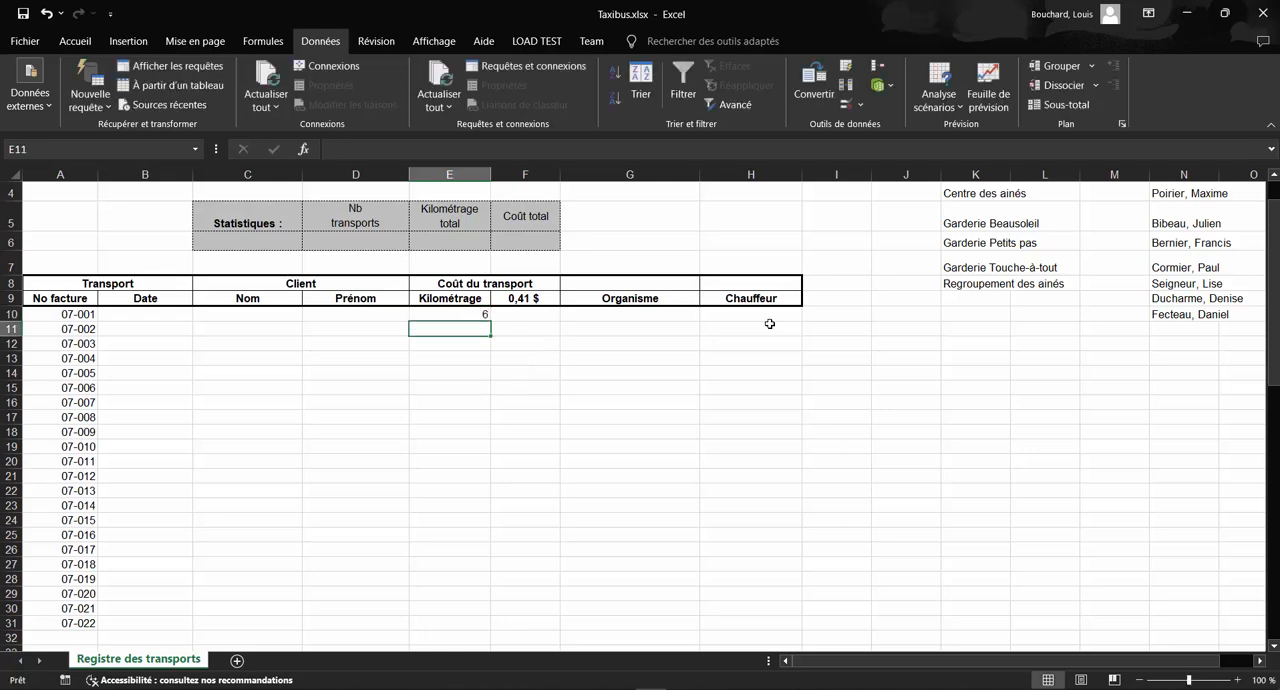
pyautogui.press('Up')
pyautogui.write('5')
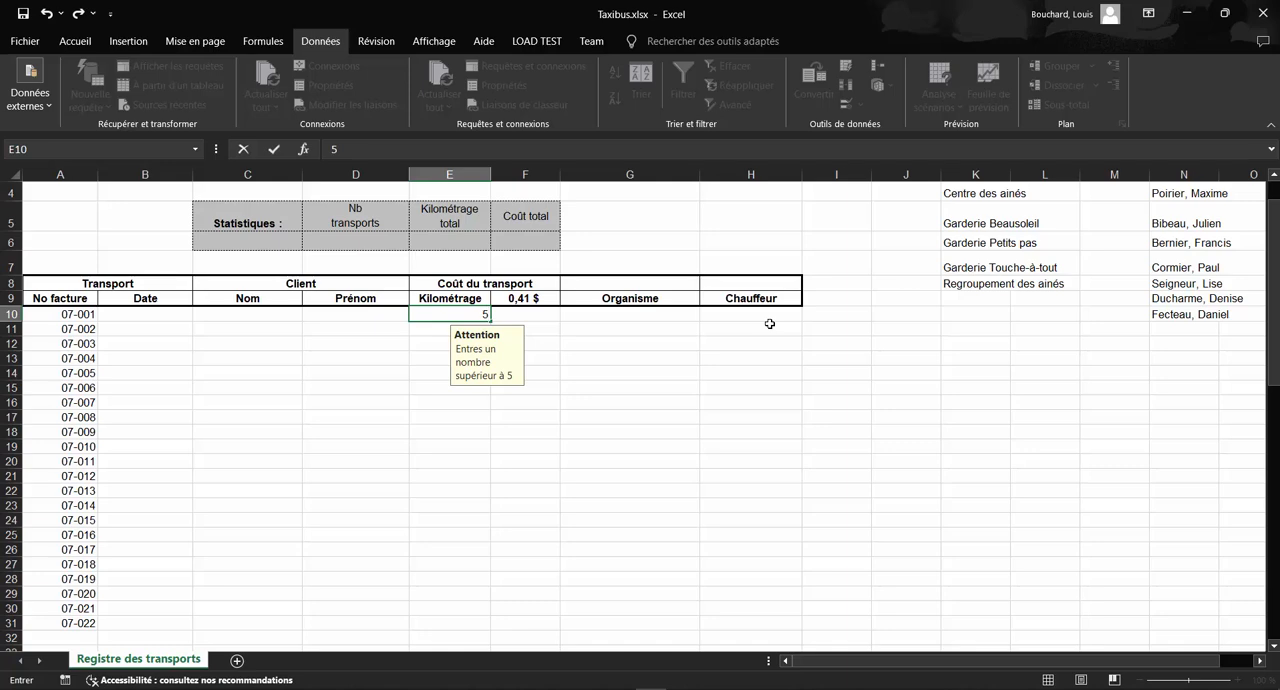
pyautogui.press('Return')
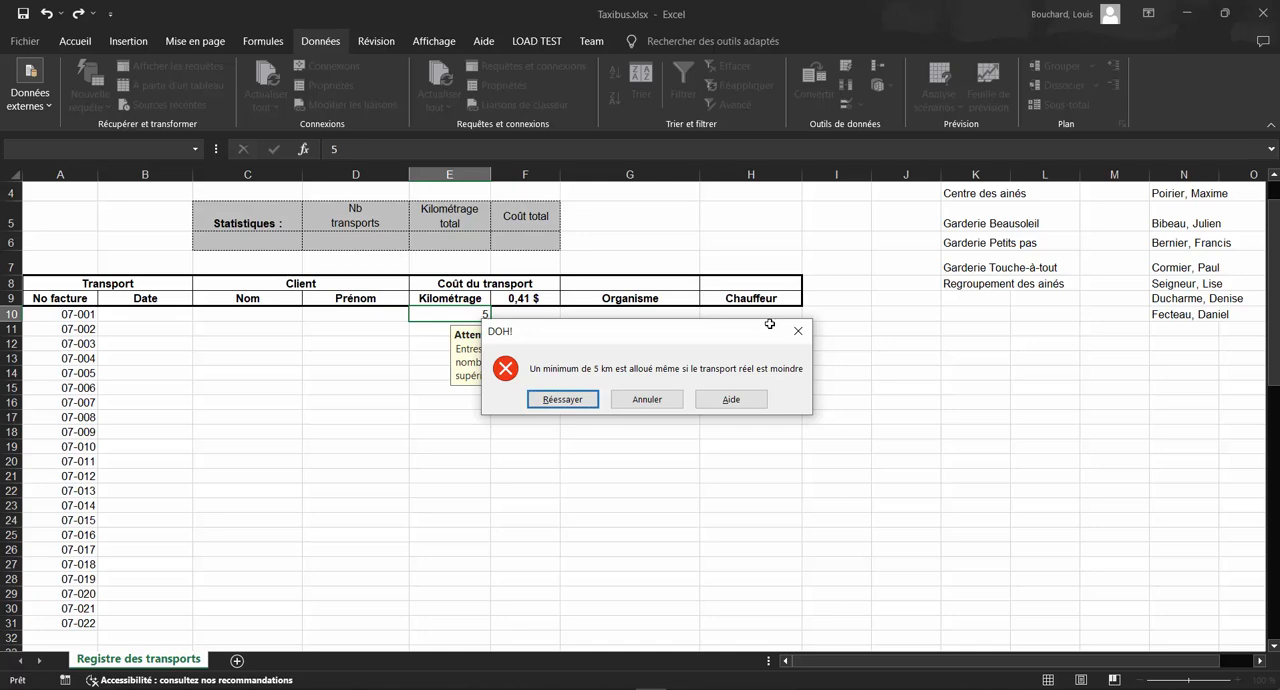
pyautogui.press('Return')
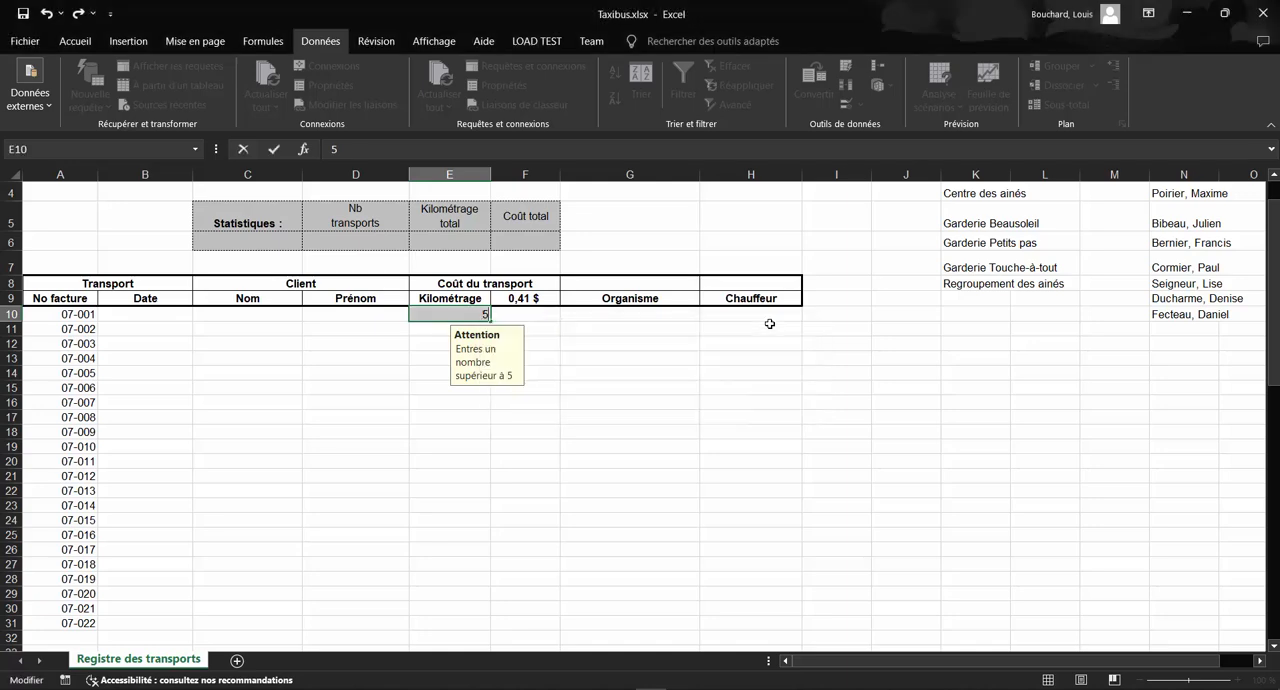
pyautogui.press('BackSpace')
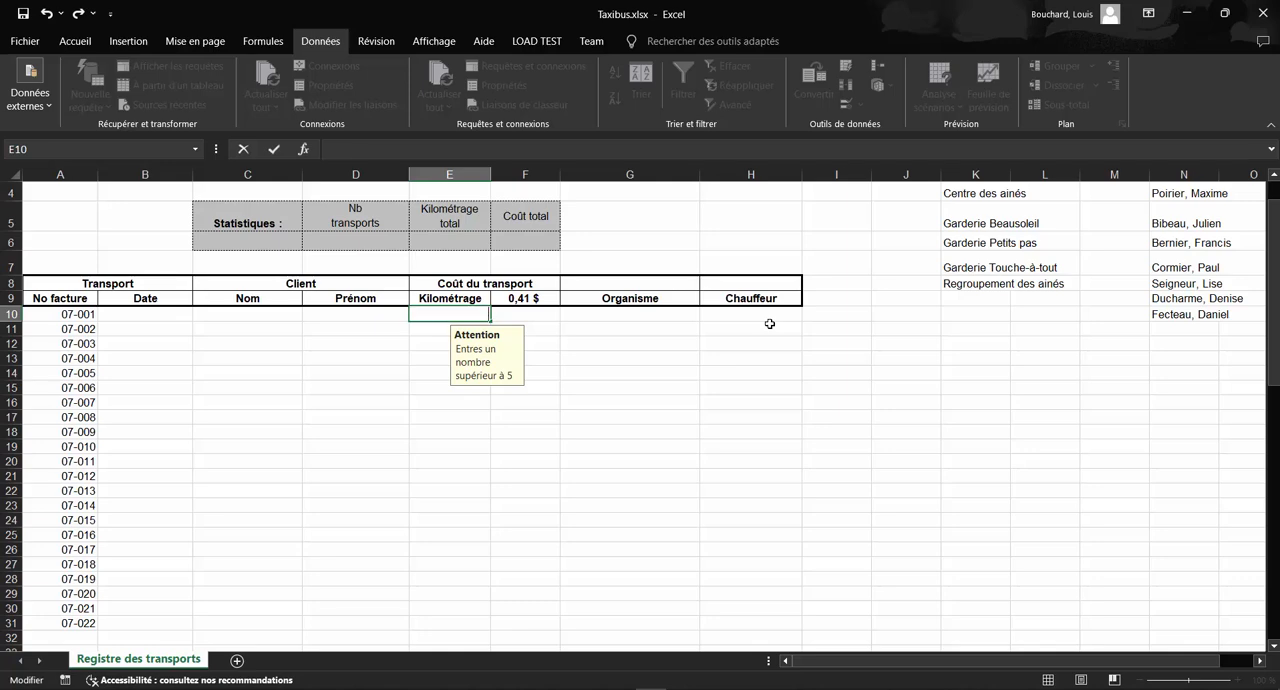
pyautogui.click(440, 372)
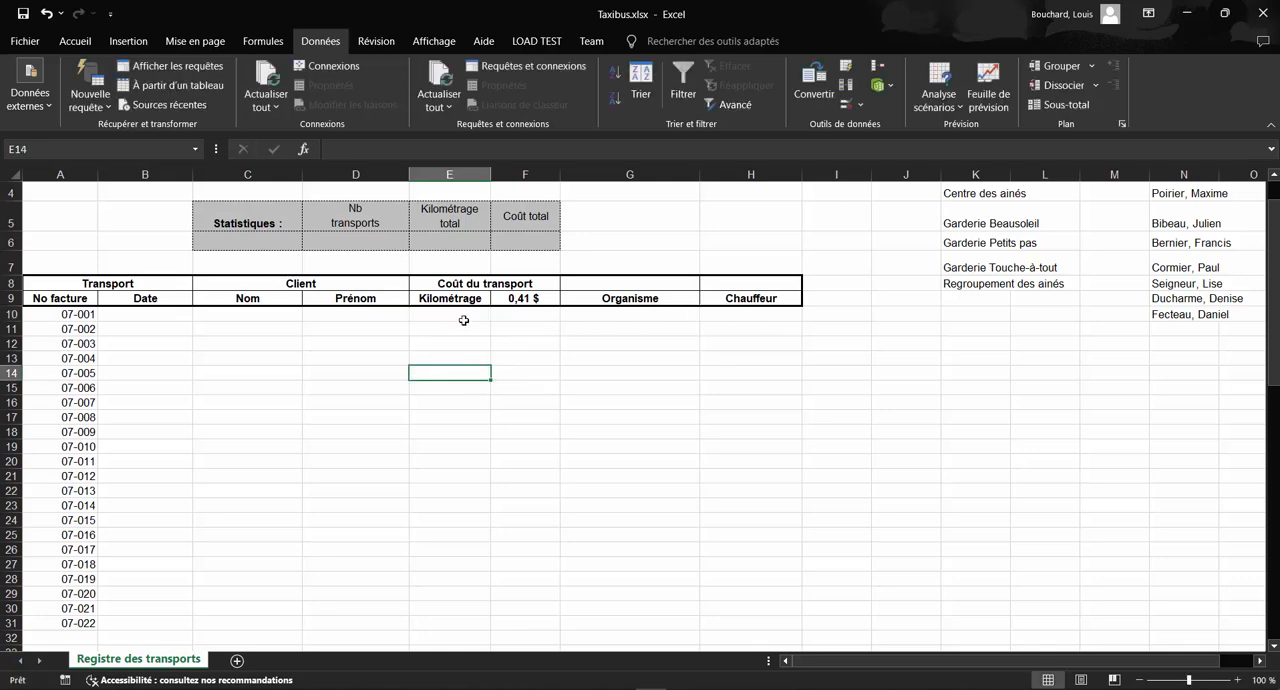
# Step: Copy the validation rule from E10 down the Kilométrage column to E28
pyautogui.click(449, 317)
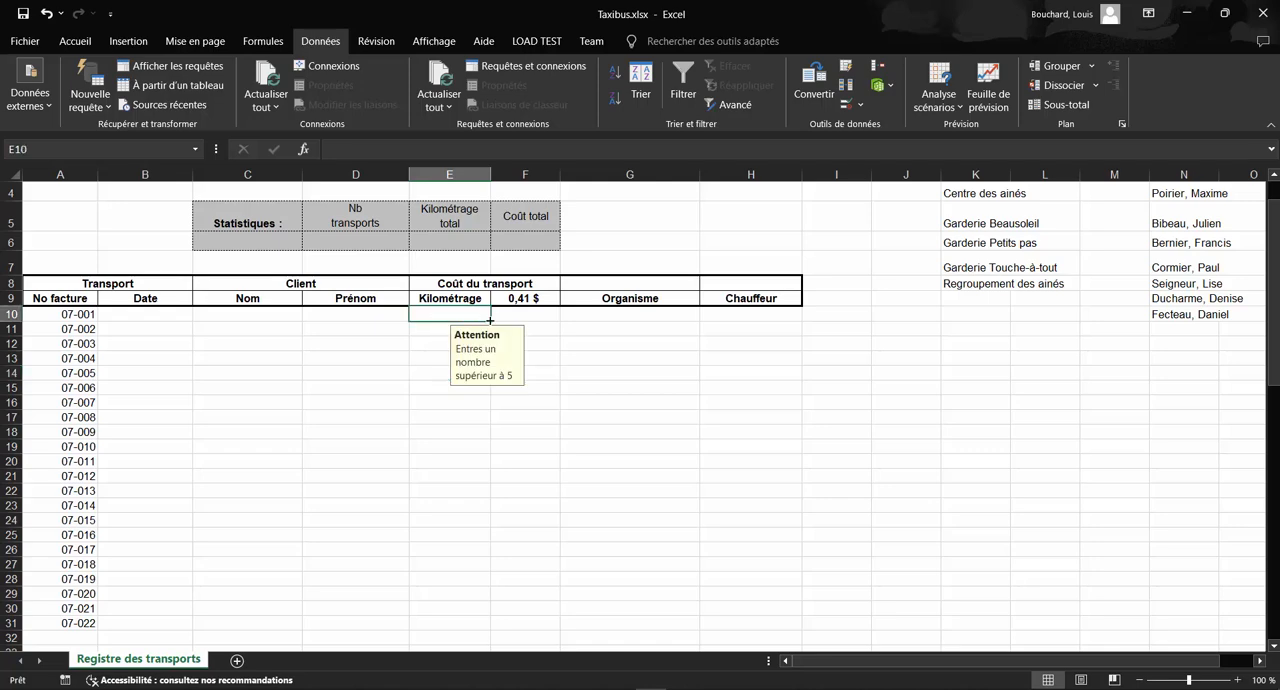
pyautogui.moveTo(493, 321); pyautogui.dragTo(506, 585)
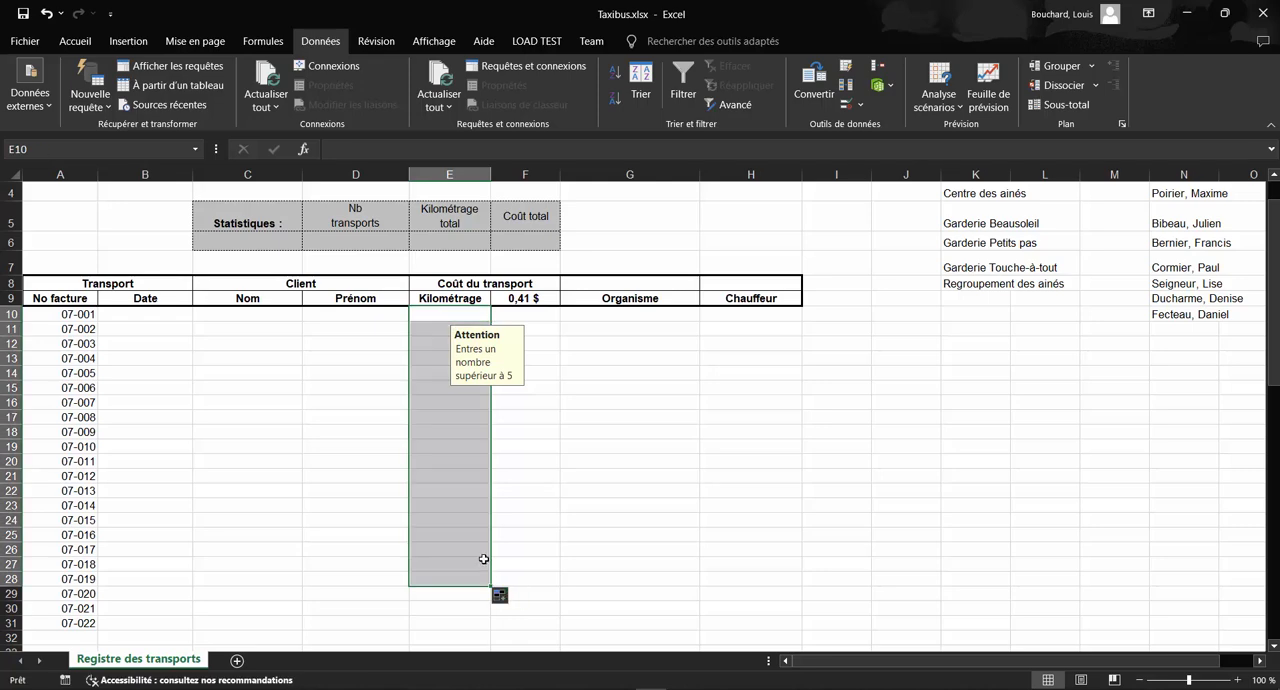
# Step: Check several Kilométrage cells between rows 12 and 19 for the copied input message
pyautogui.click(424, 447)
pyautogui.press('Up')
pyautogui.press('Up')
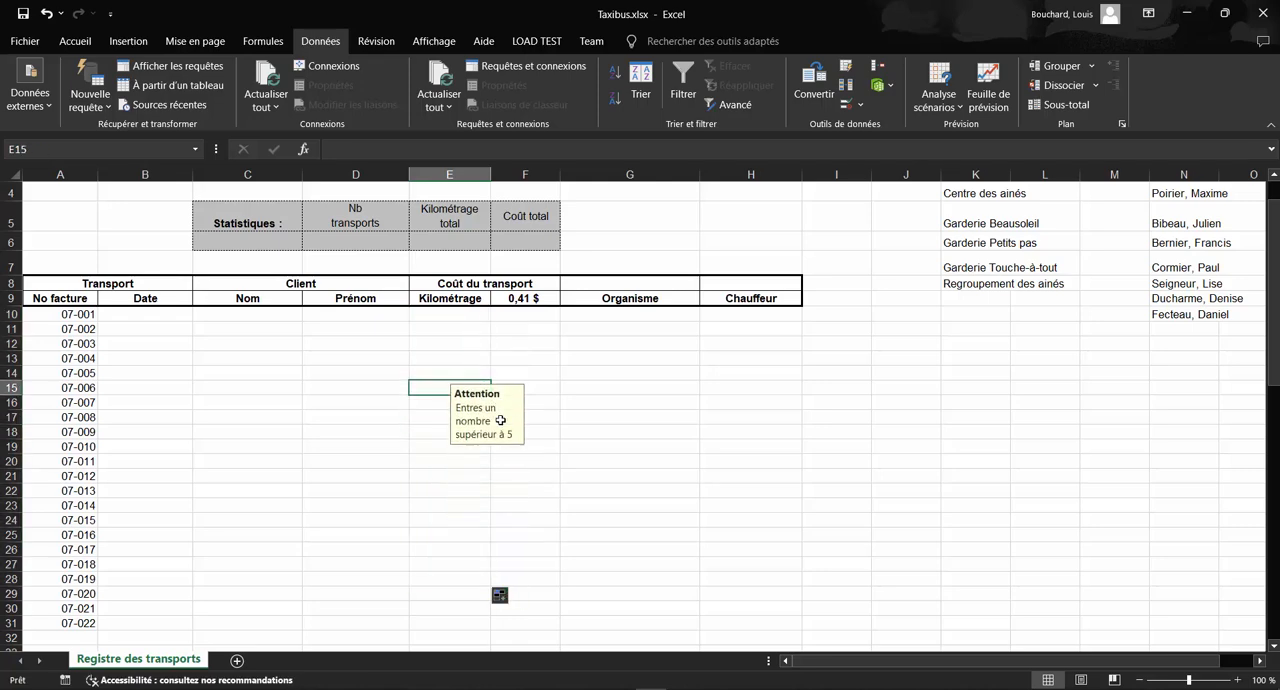
pyautogui.press('Up')
pyautogui.press('Up')
pyautogui.press('Up')
pyautogui.press('Up')
pyautogui.press('Up')
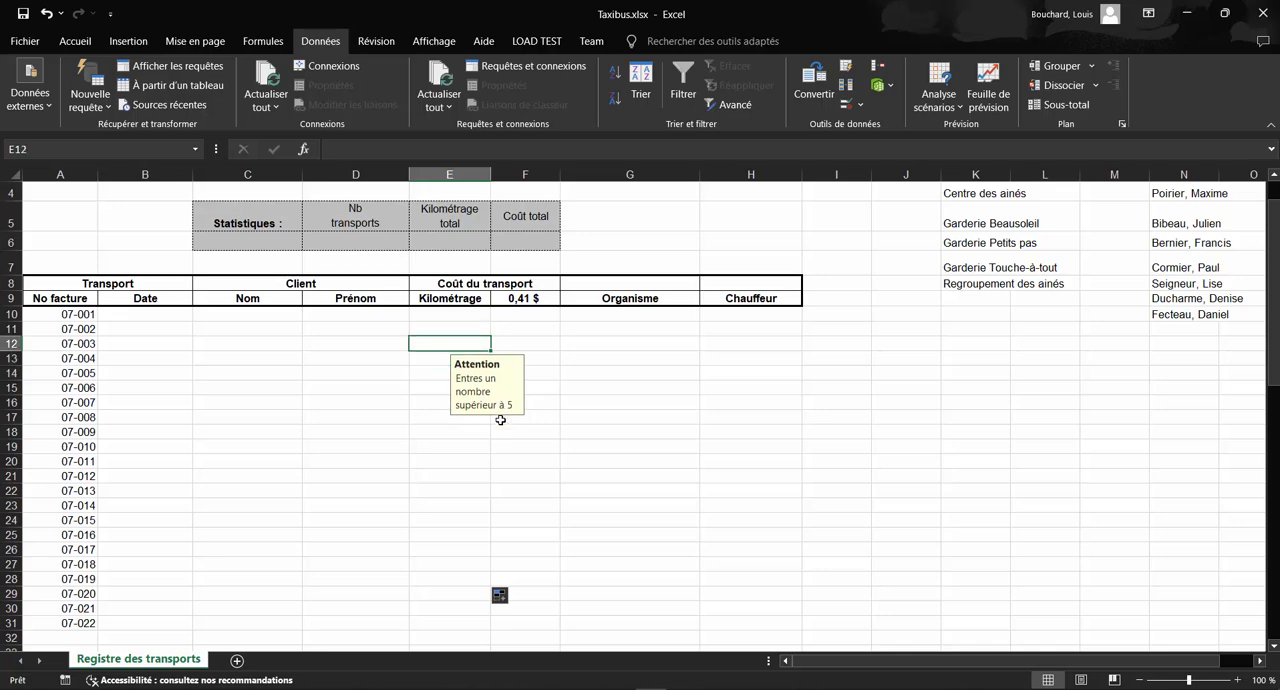
pyautogui.press('Down')
pyautogui.press('Up')
pyautogui.press('Down')
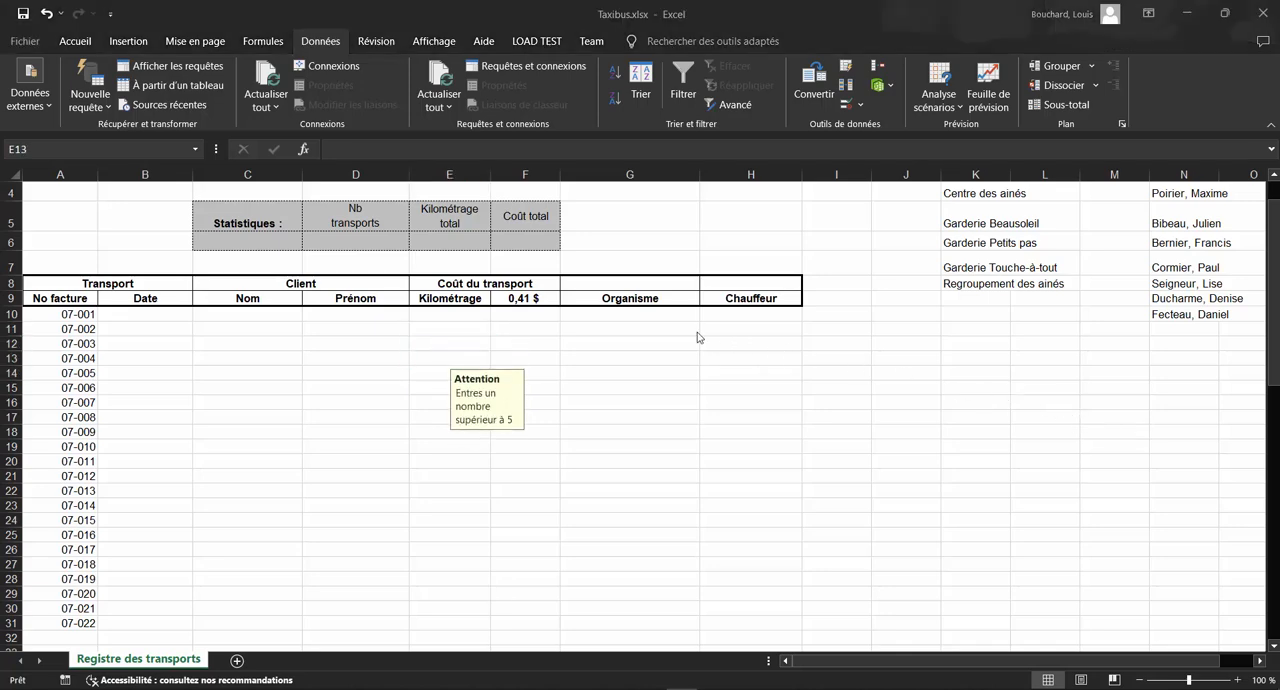
# Step: Start a data validation rule for G10 in the Organisme column that allows values from a list (Liste)
pyautogui.click(657, 313)
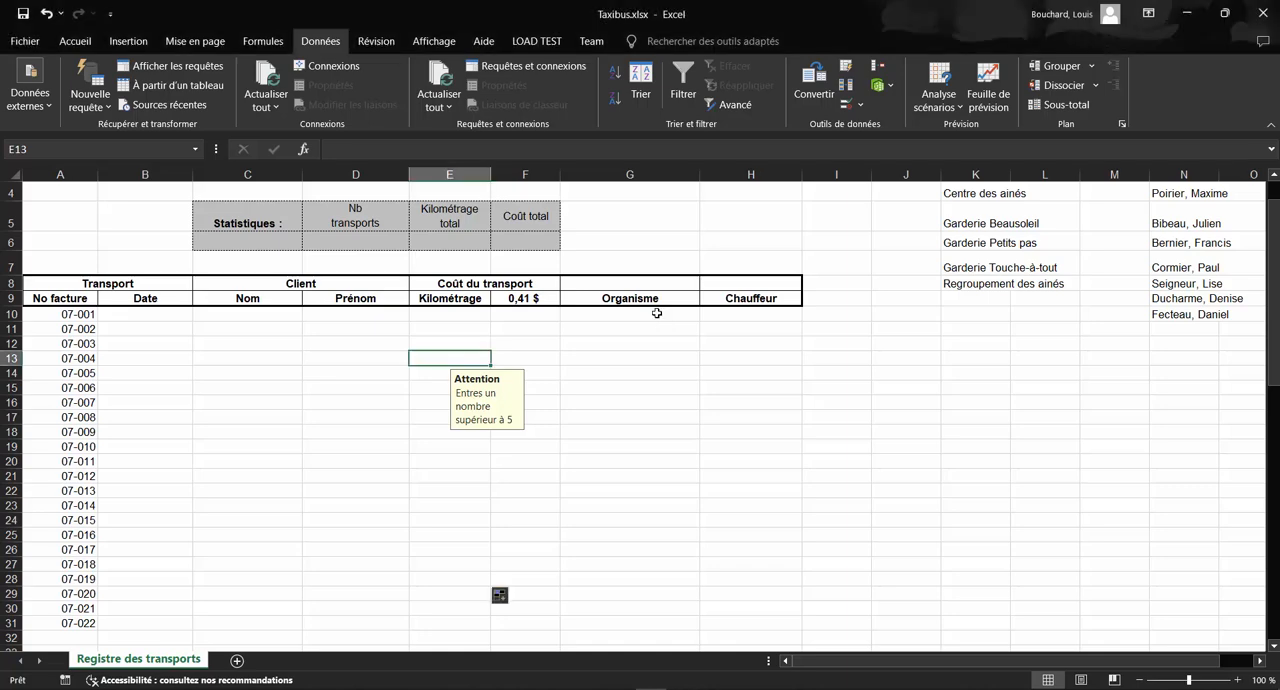
pyautogui.click(664, 318)
pyautogui.scroll(1, 666, 331)
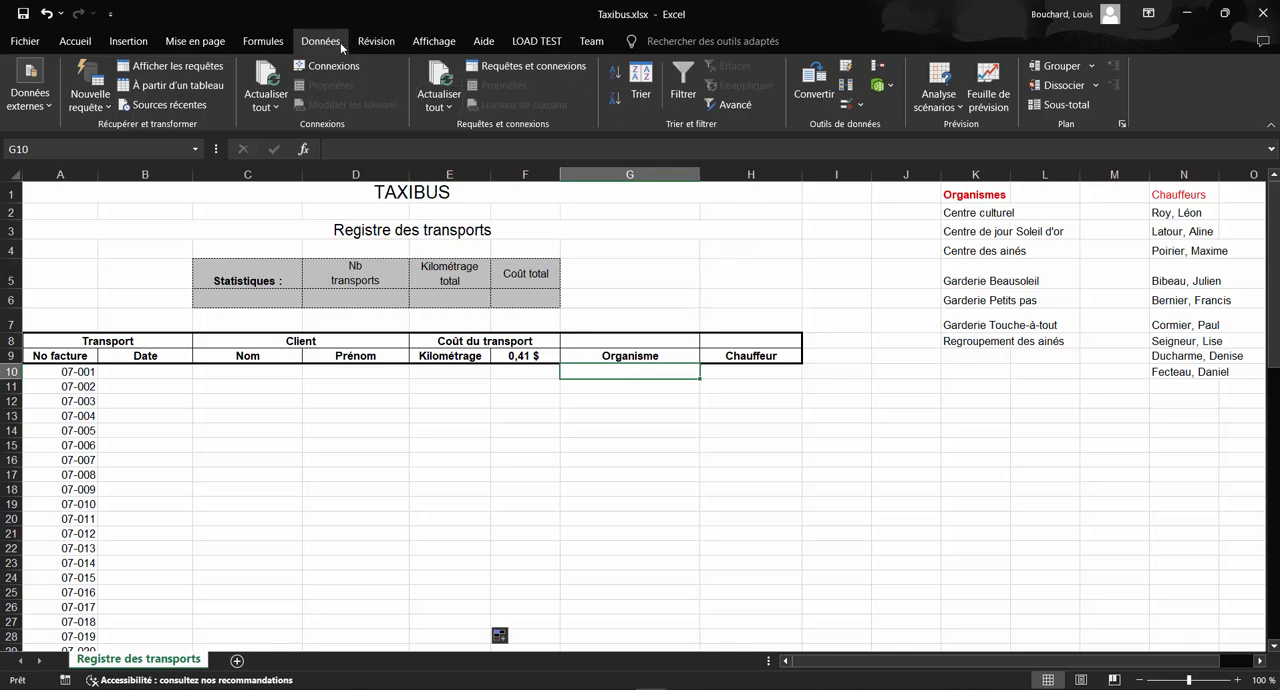
pyautogui.click(860, 105)
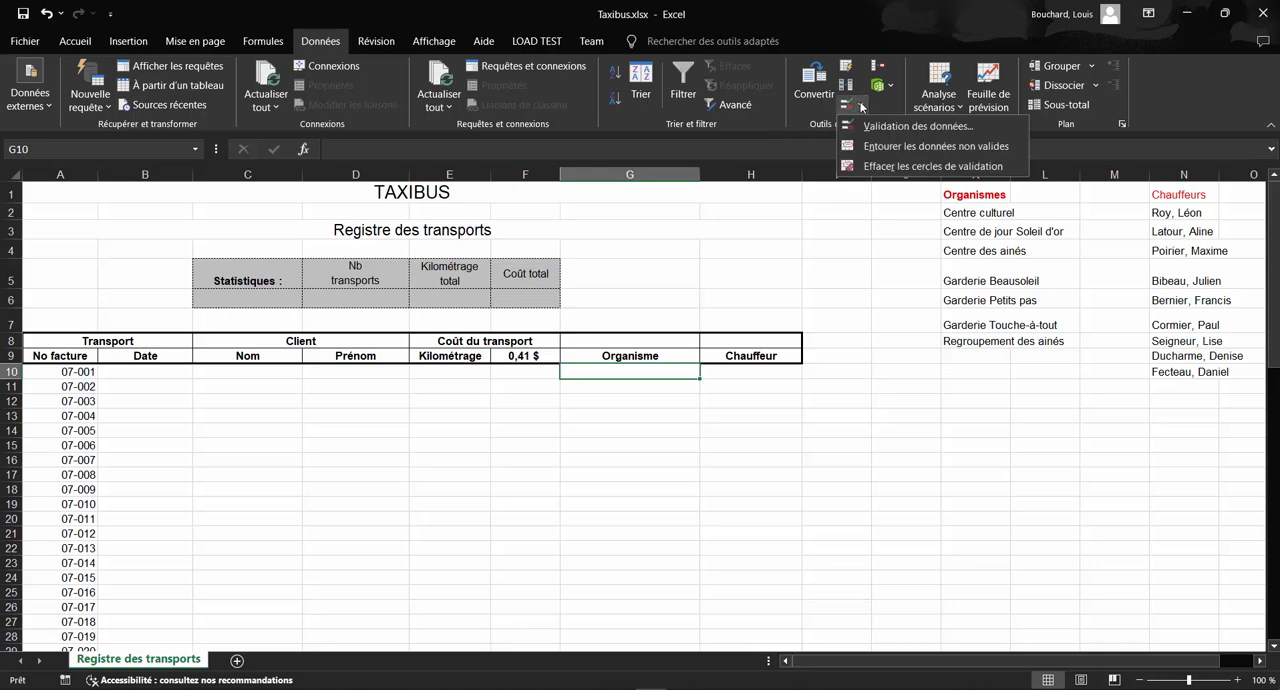
pyautogui.click(877, 125)
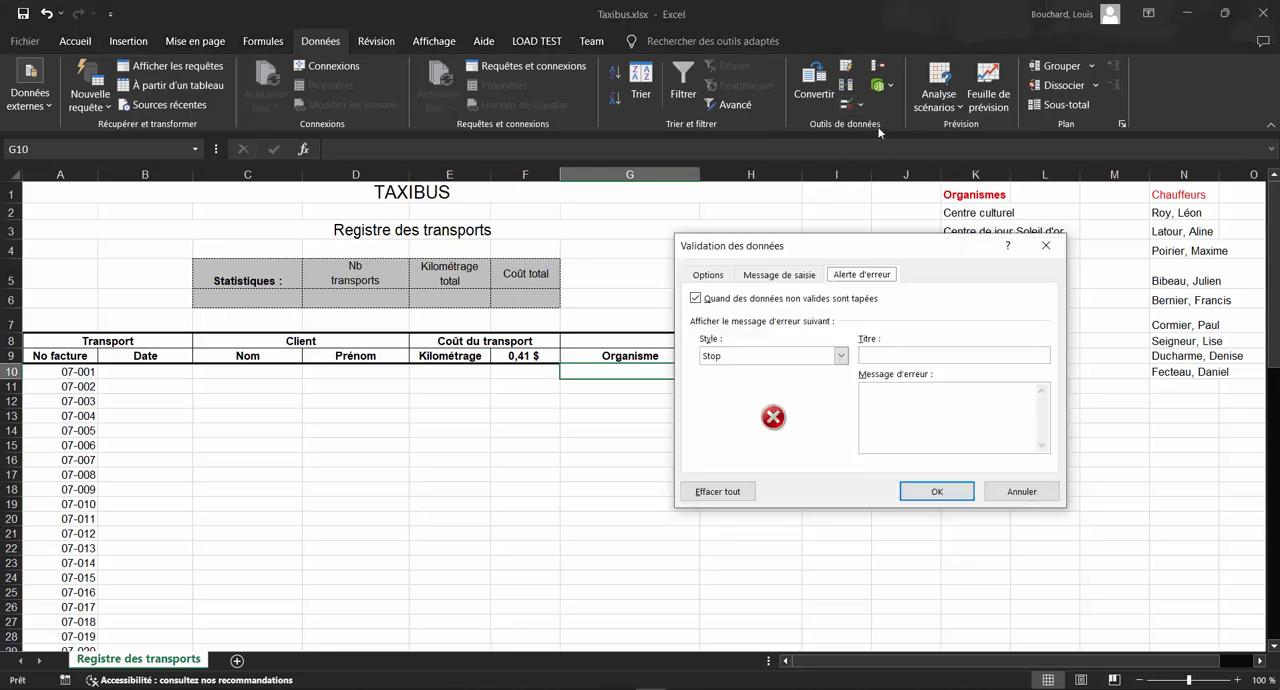
pyautogui.click(710, 275)
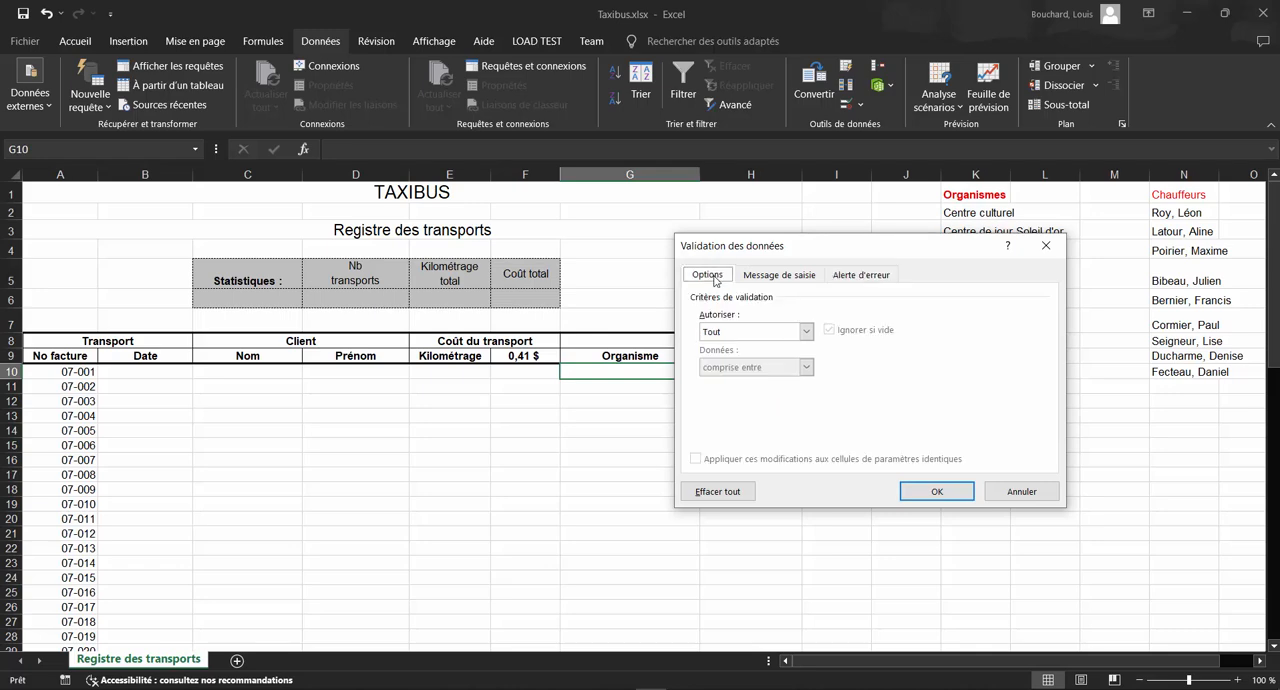
pyautogui.click(806, 331)
pyautogui.click(740, 381)
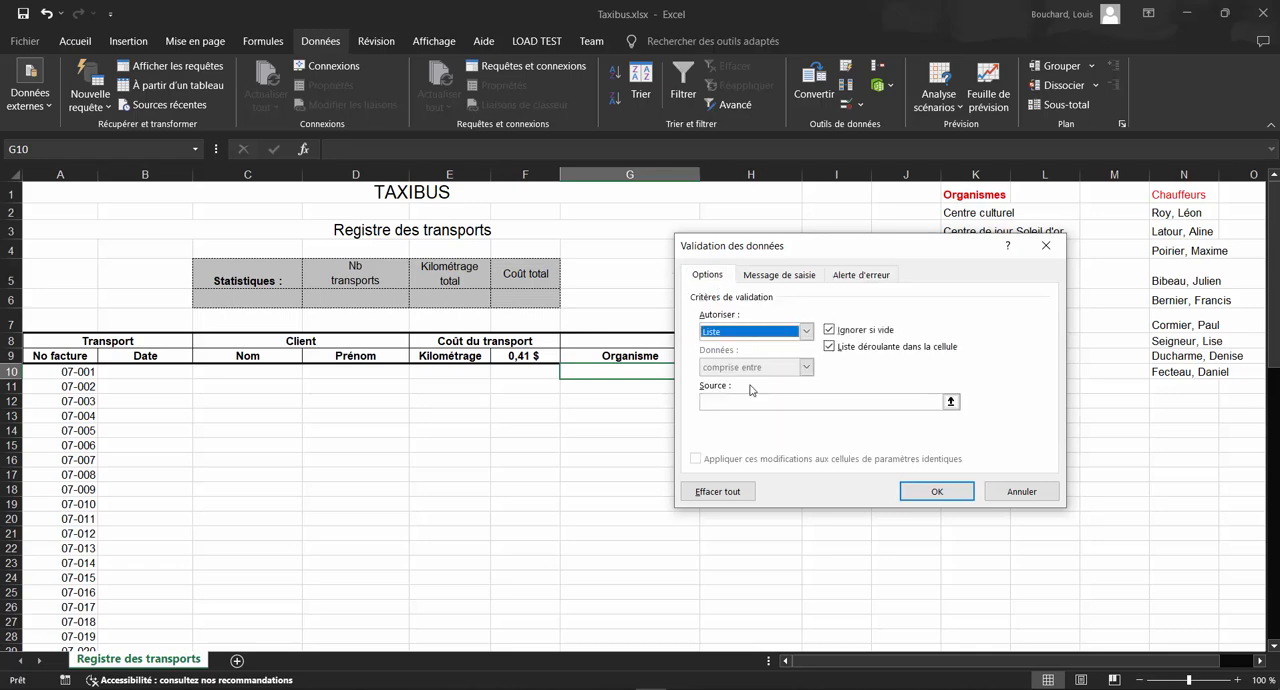
# Step: Set the list source to the organisation names in K2:K8 and apply the validation
pyautogui.click(951, 402)
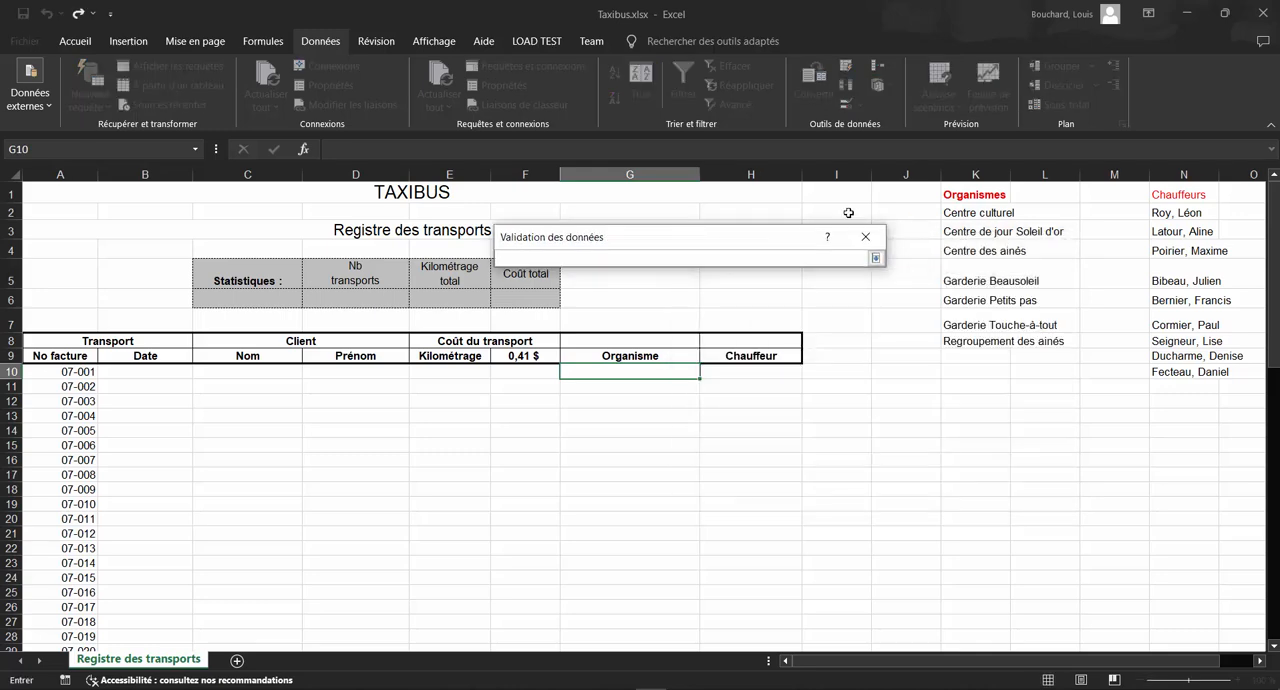
pyautogui.moveTo(966, 214); pyautogui.dragTo(978, 344)
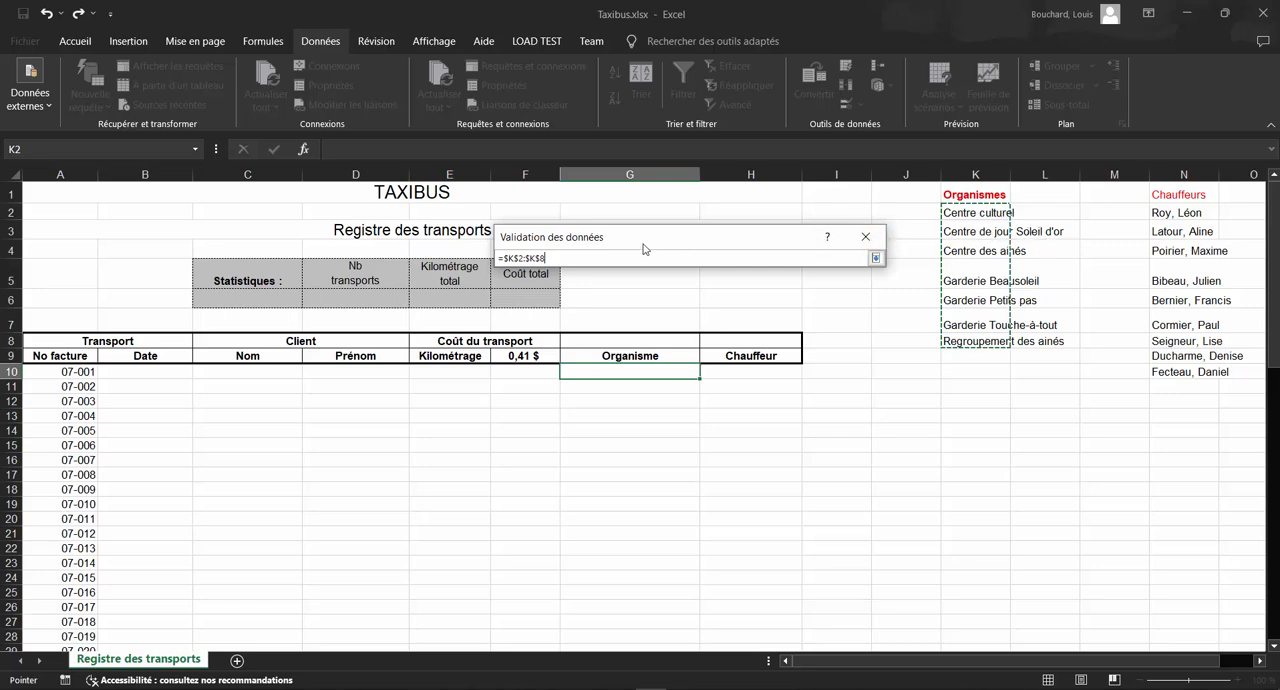
pyautogui.click(867, 237)
pyautogui.click(758, 482)
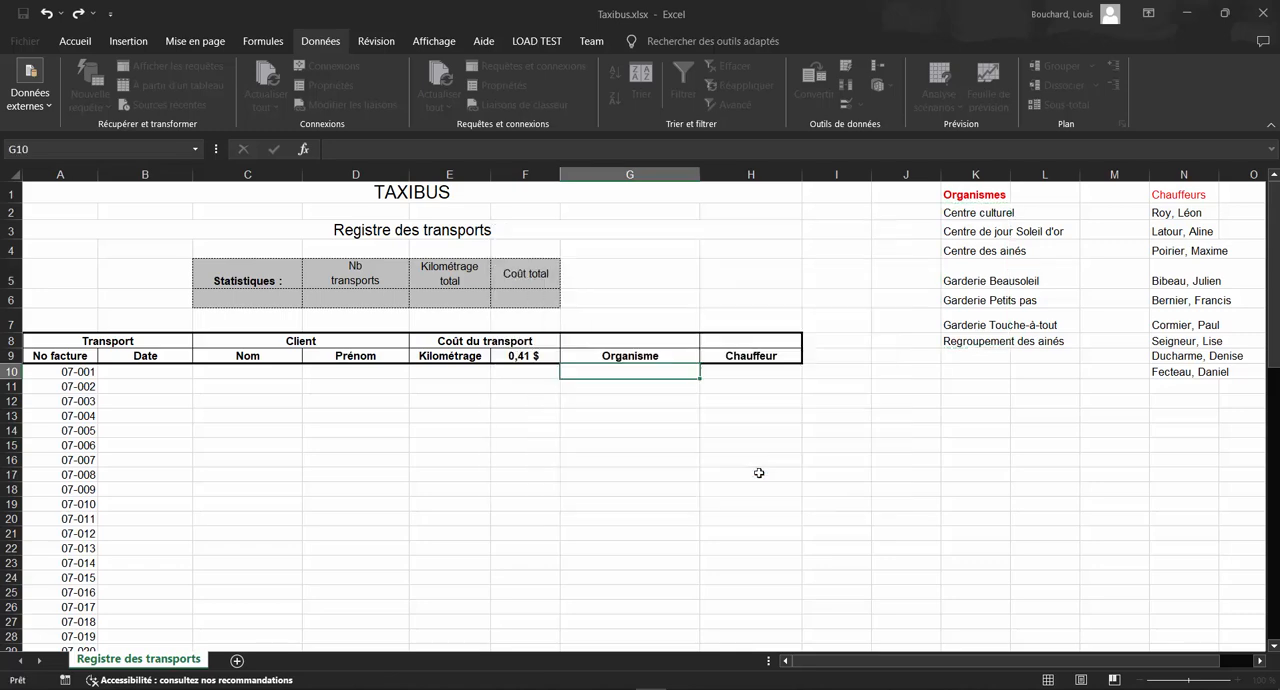
# Step: Choose Centre de jour Soleil d'or from the list in G10 and check the Organisme cells below for a drop-down list
pyautogui.click(707, 373)
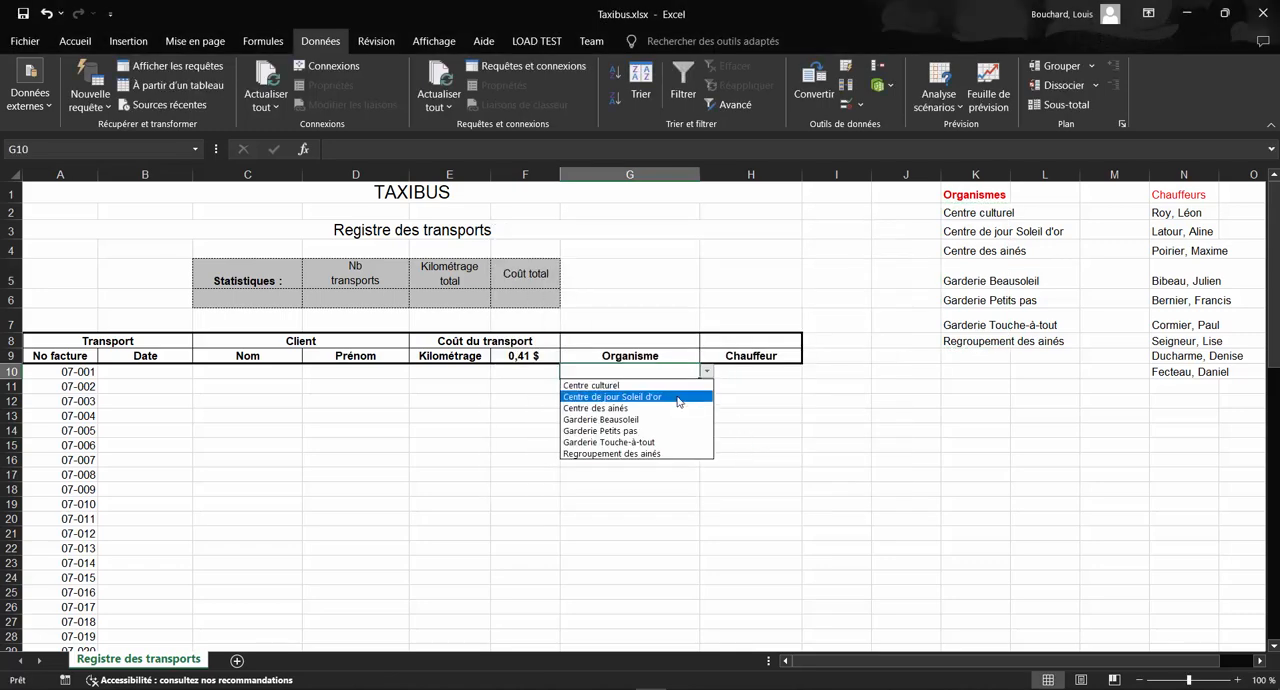
pyautogui.click(678, 401)
pyautogui.click(663, 386)
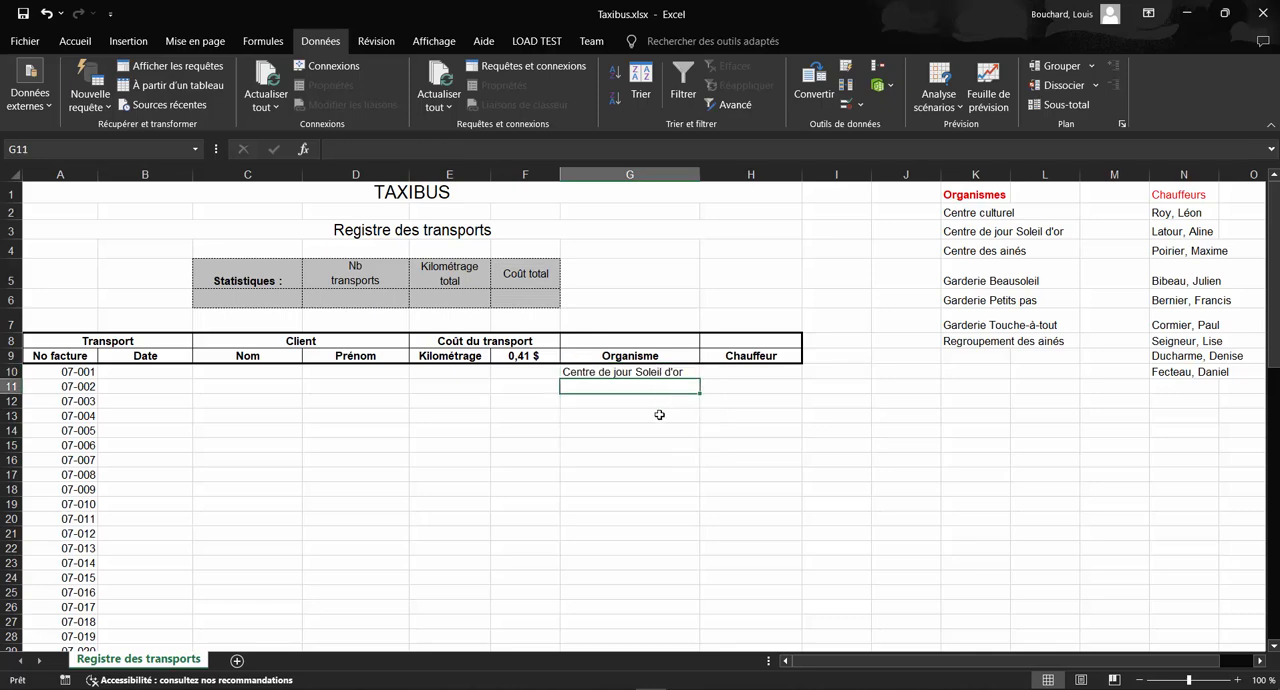
pyautogui.click(658, 413)
pyautogui.click(649, 463)
pyautogui.click(614, 413)
pyautogui.click(609, 400)
pyautogui.click(612, 416)
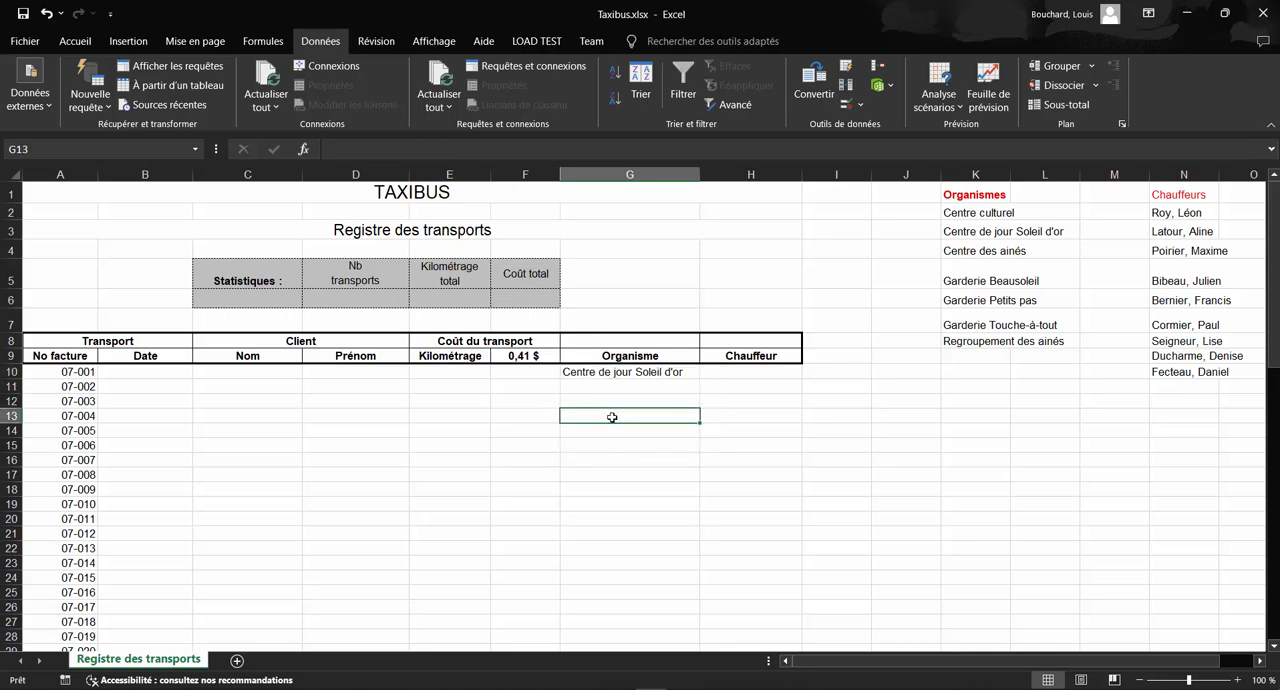
# Step: Clear the entry in G10 and copy its list validation down the Organisme column
pyautogui.click(624, 374)
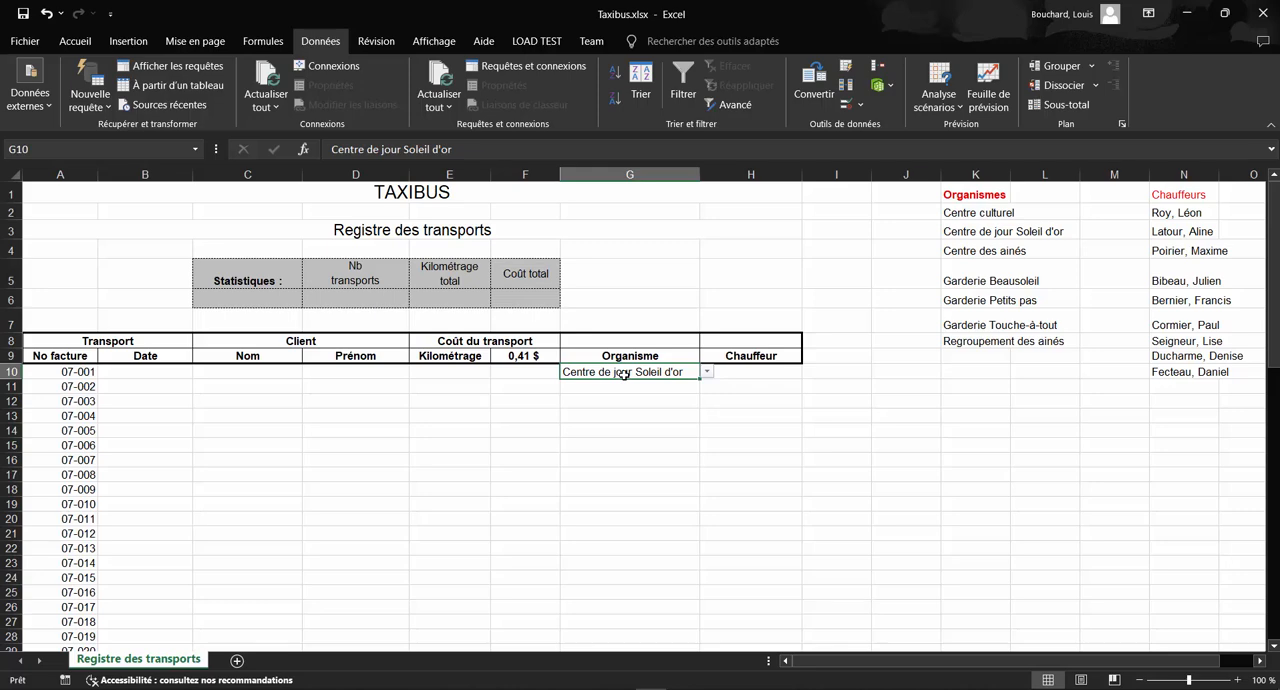
pyautogui.press('Delete')
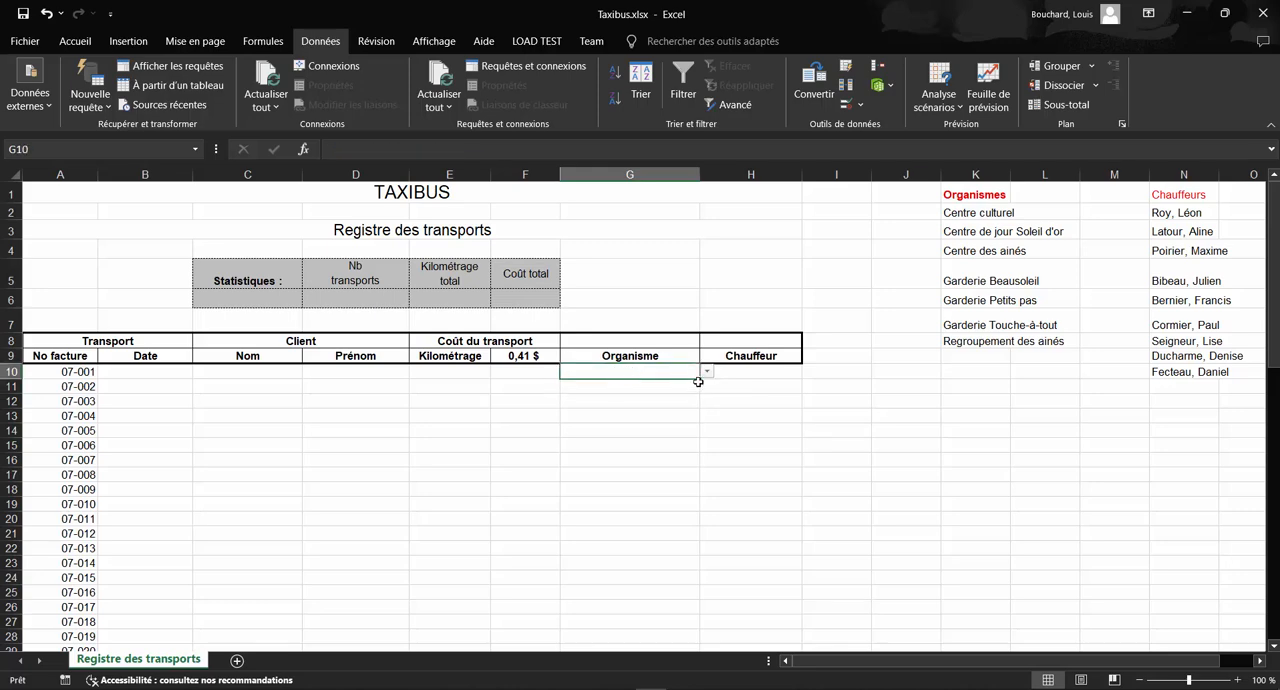
pyautogui.moveTo(699, 381); pyautogui.dragTo(700, 648)
# Step: Check several Organisme cells between rows 13 and 19 for the copied drop-down list
pyautogui.click(623, 455)
pyautogui.click(618, 421)
pyautogui.click(625, 457)
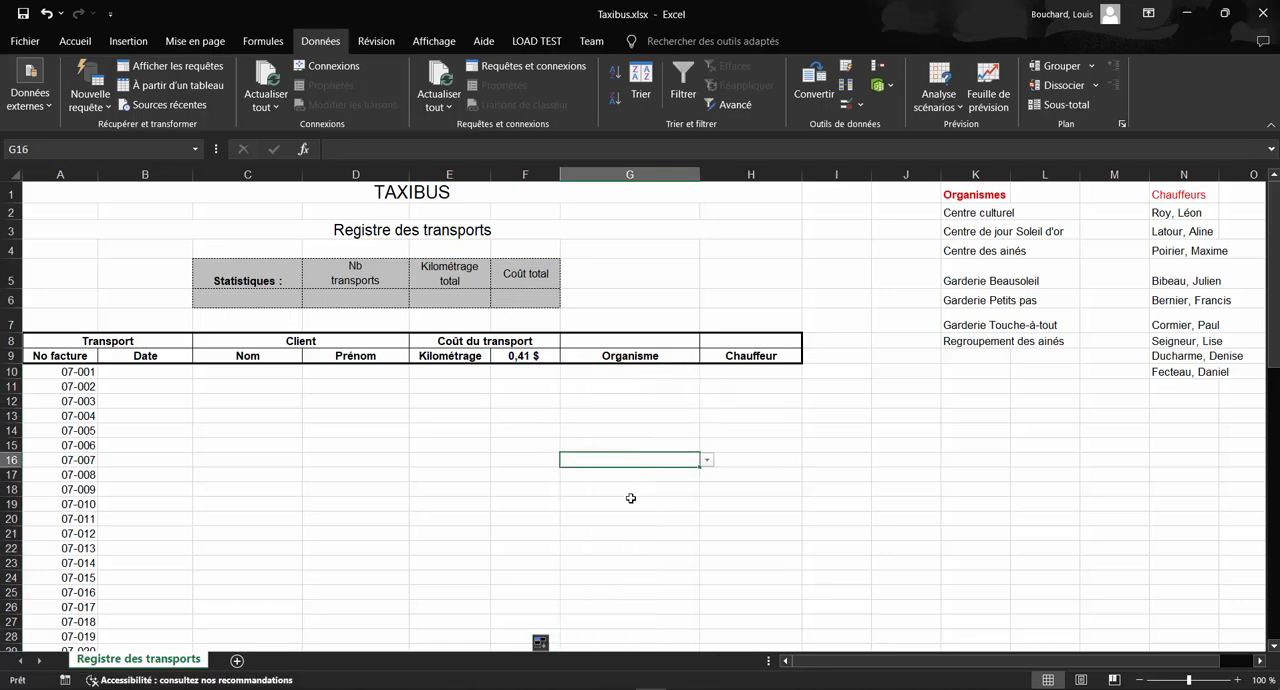
pyautogui.click(630, 502)
pyautogui.click(616, 432)
# Step: Choose Garderie Petits pas in G13, Centre de jour Soleil d'or in G12 and Regroupement des ainés in G11 from their lists
pyautogui.click(620, 415)
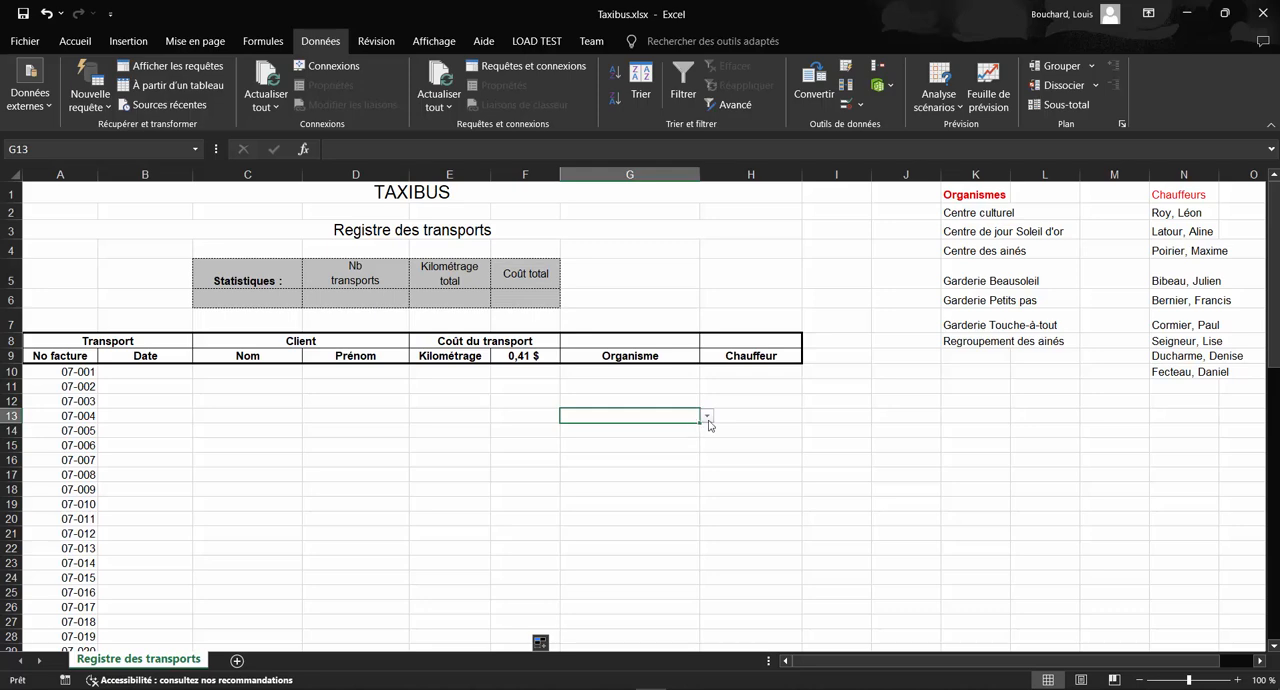
pyautogui.click(707, 416)
pyautogui.click(640, 475)
pyautogui.click(643, 400)
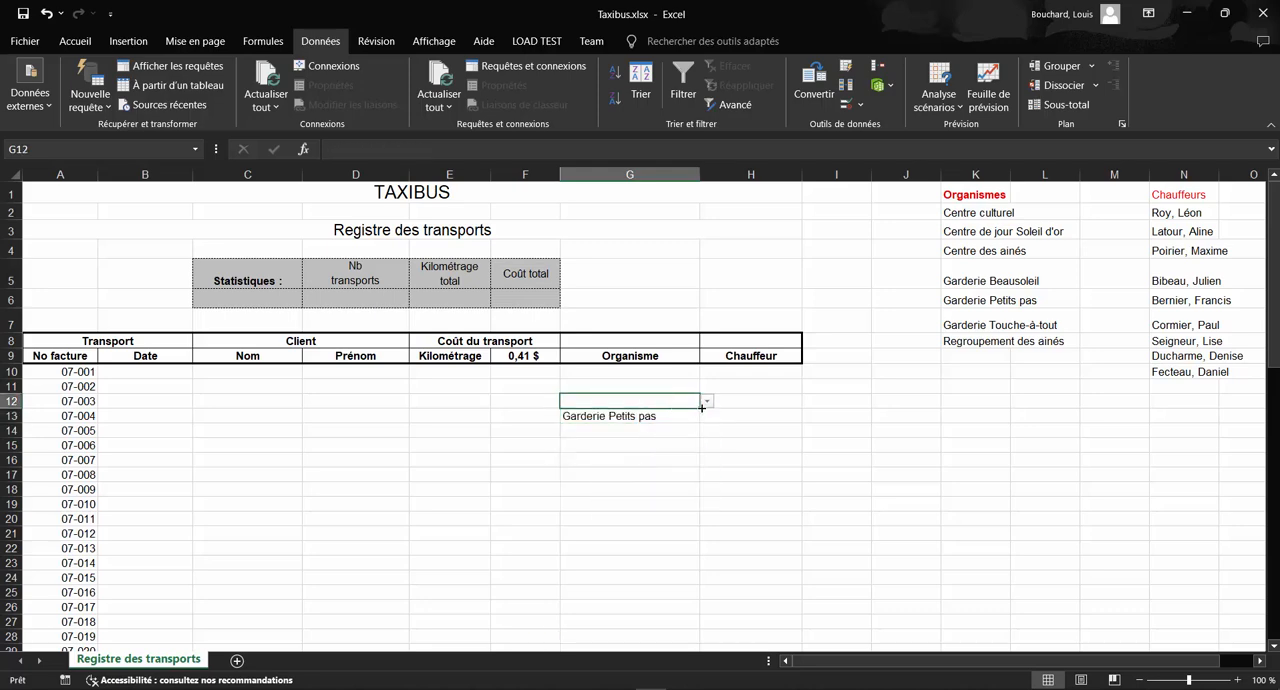
pyautogui.click(707, 401)
pyautogui.click(663, 425)
pyautogui.click(657, 388)
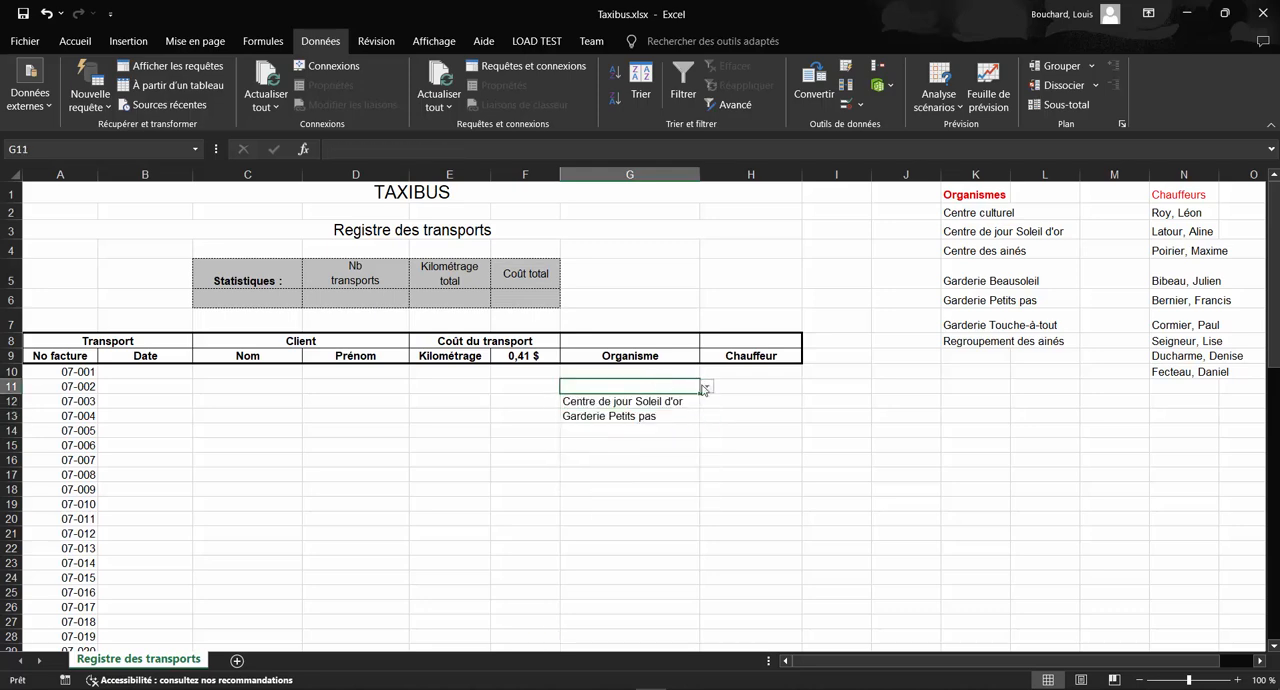
pyautogui.click(707, 386)
pyautogui.click(648, 467)
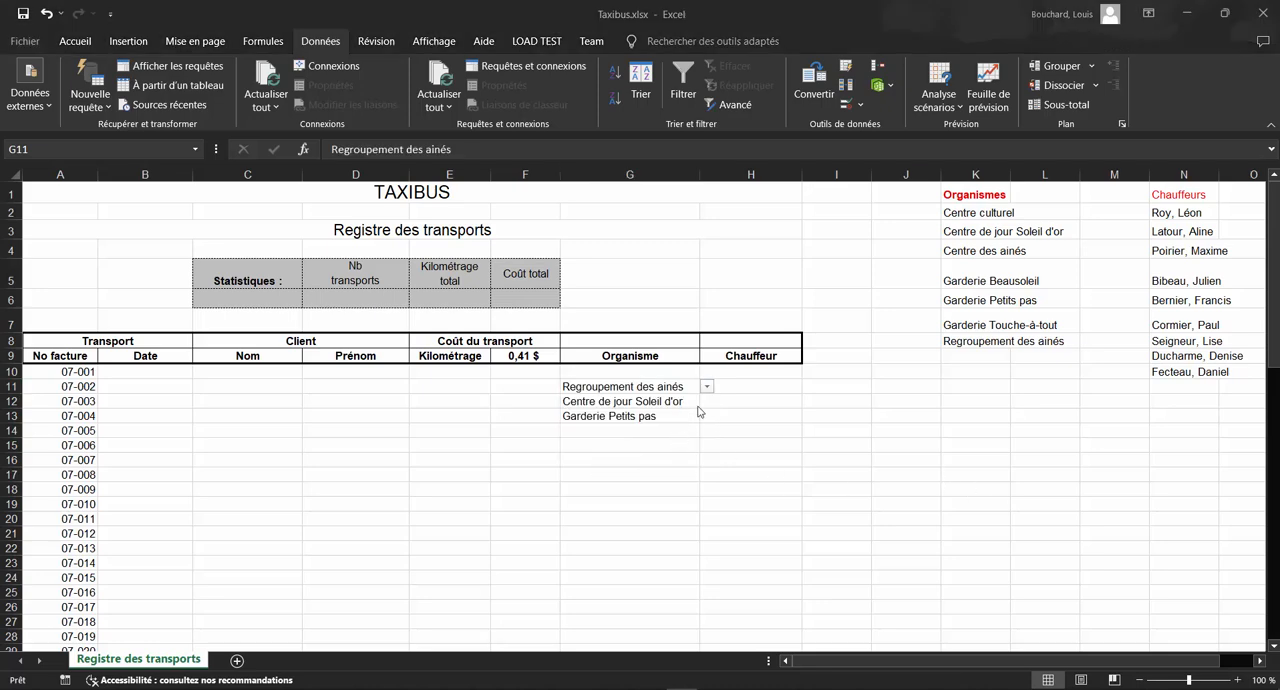